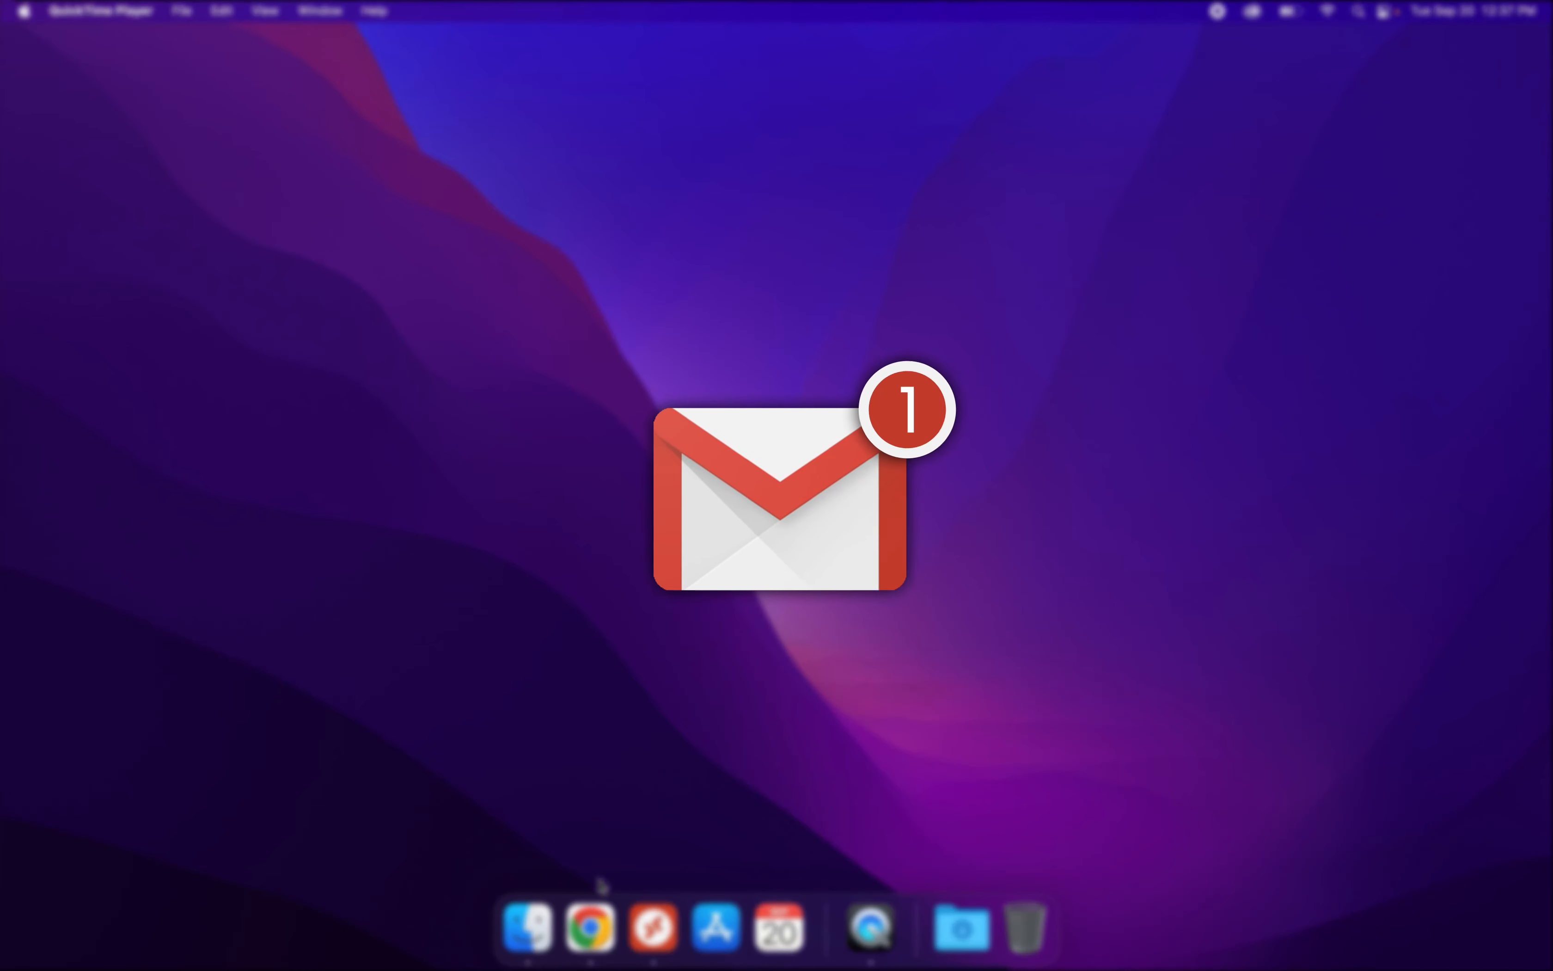
- Switch to Chrome, open the "Your server is now ready!" email in Gmail and read the server details and Mac connection instructions
{"action": "left_click", "coordinate": [591, 928]}
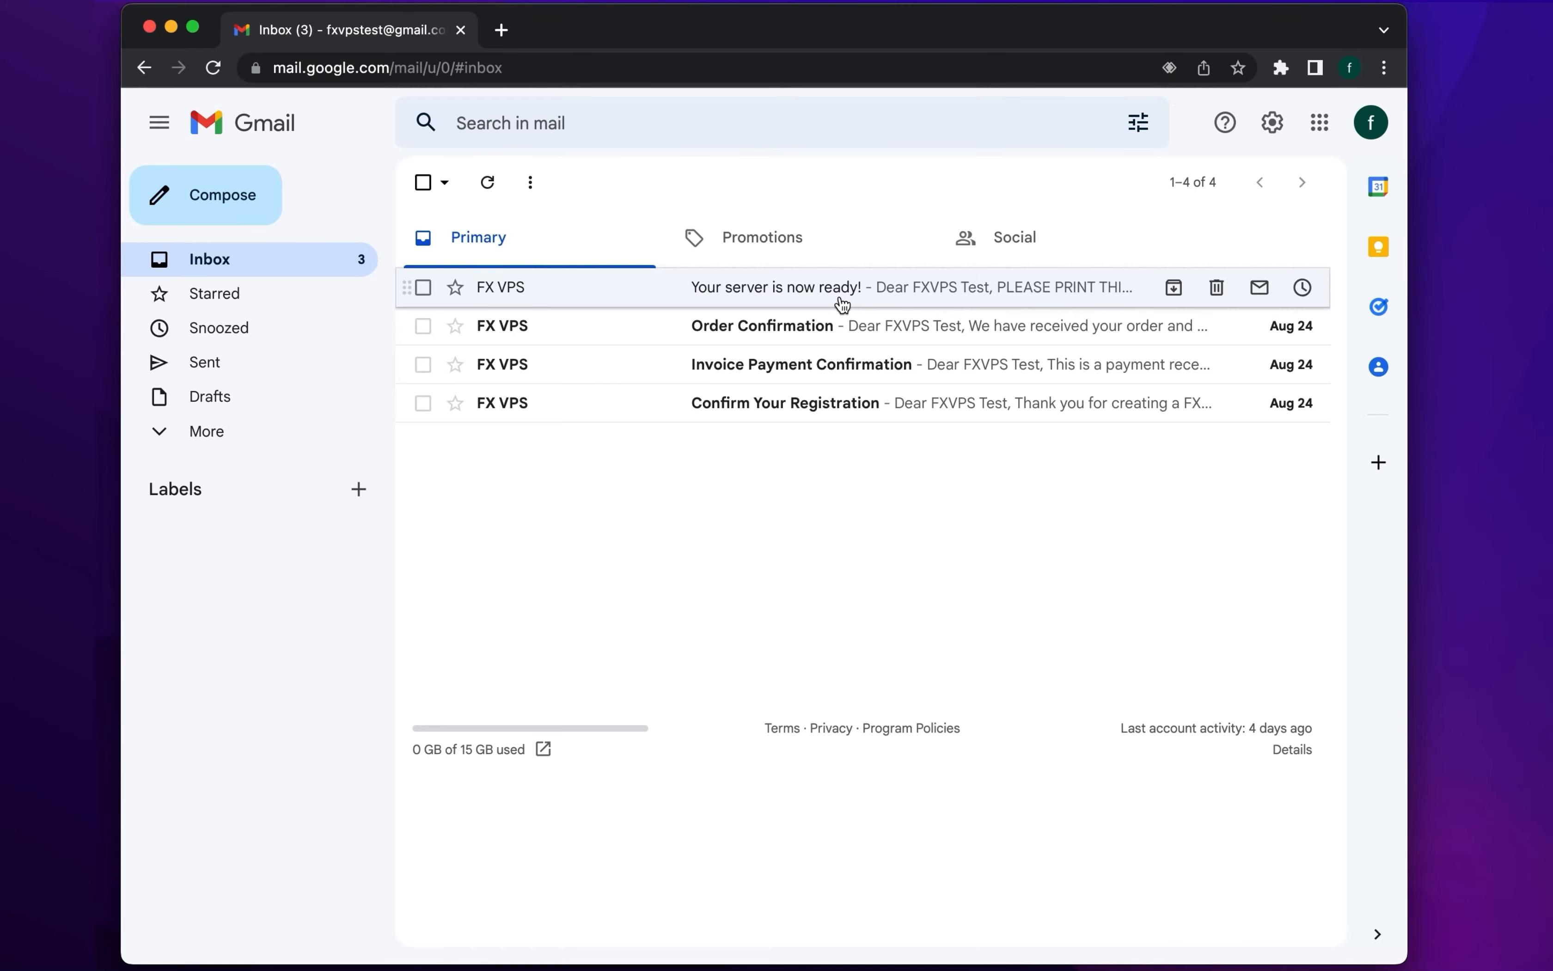
{"action": "left_click", "coordinate": [843, 305]}
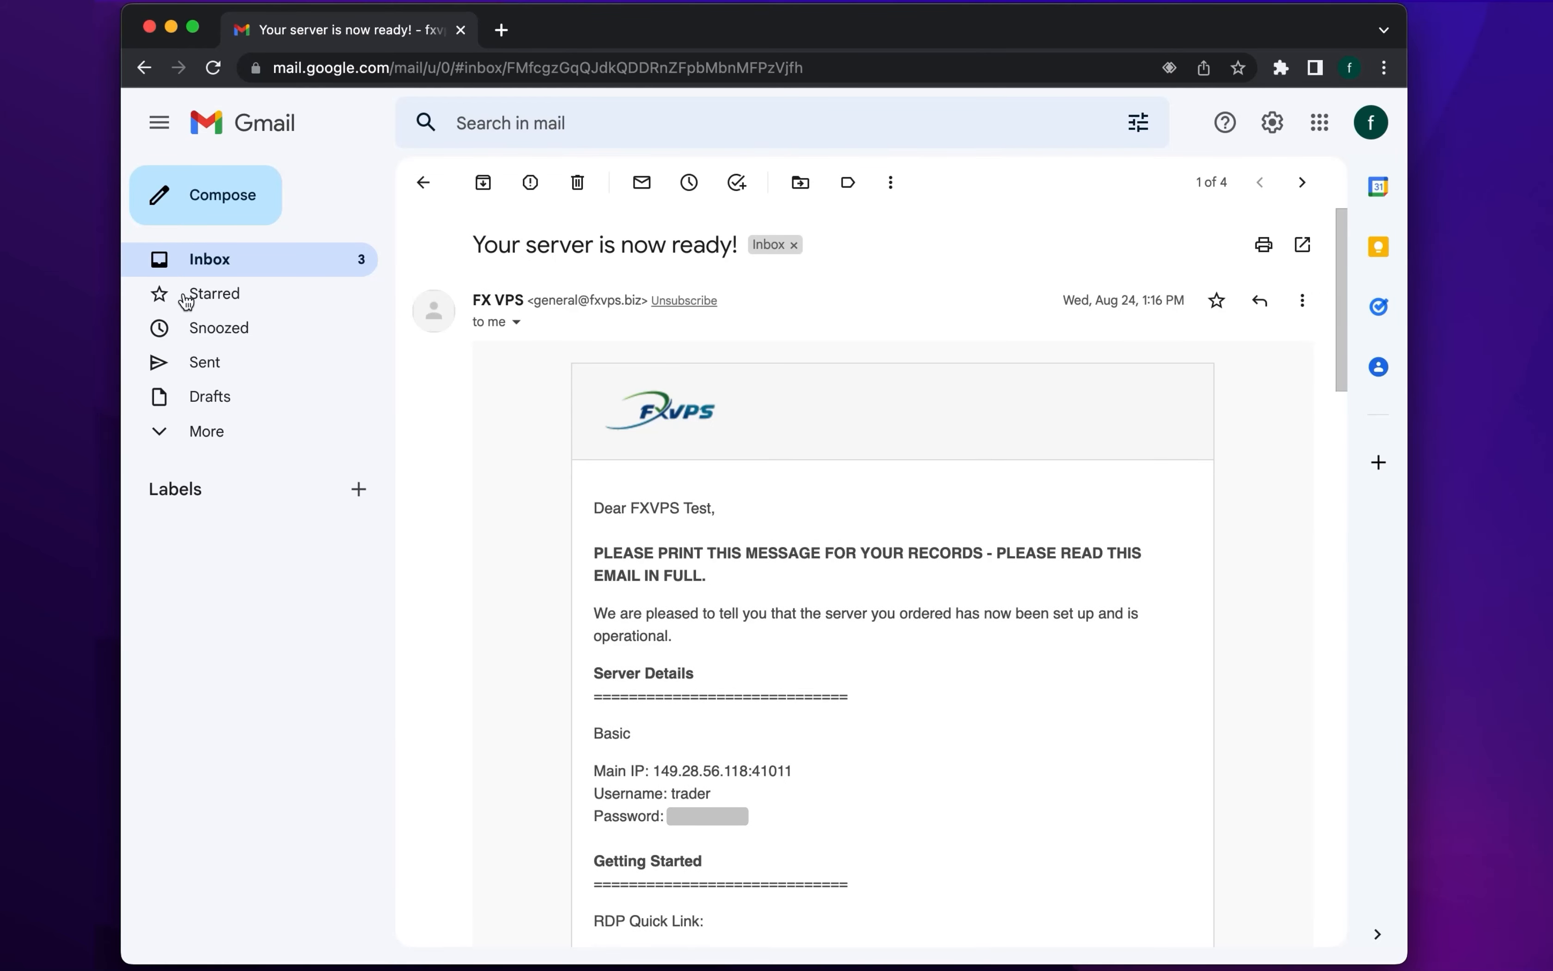
{"action": "scroll", "coordinate": [730, 617], "scroll_direction": "down", "scroll_amount": 3}
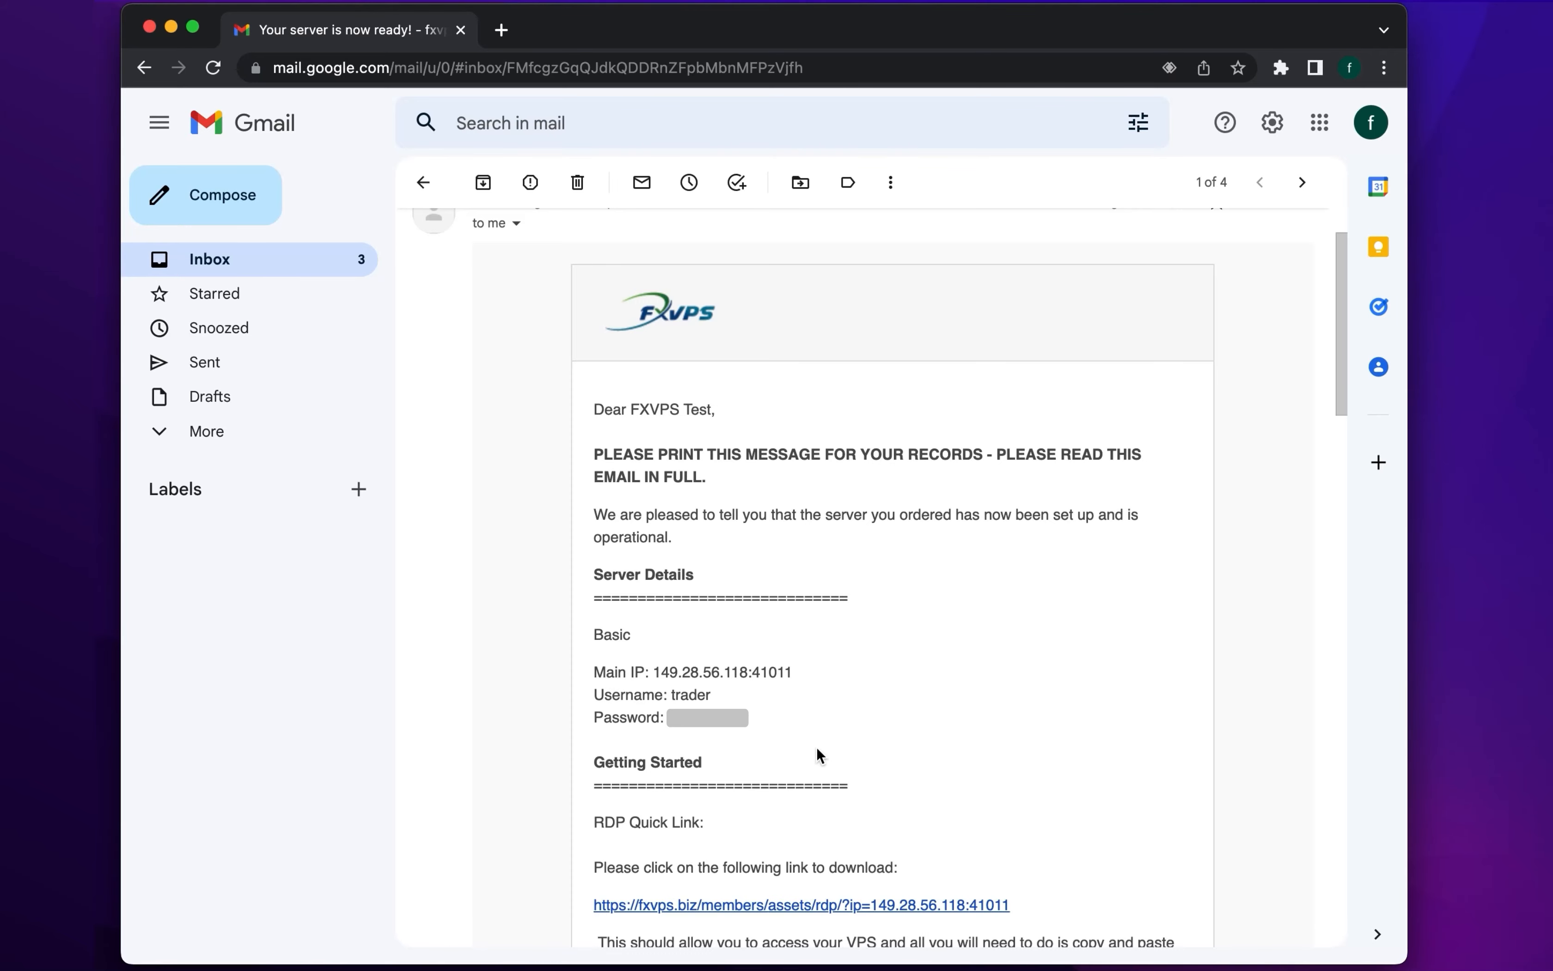
{"action": "scroll", "coordinate": [819, 754], "scroll_direction": "down", "scroll_amount": 5}
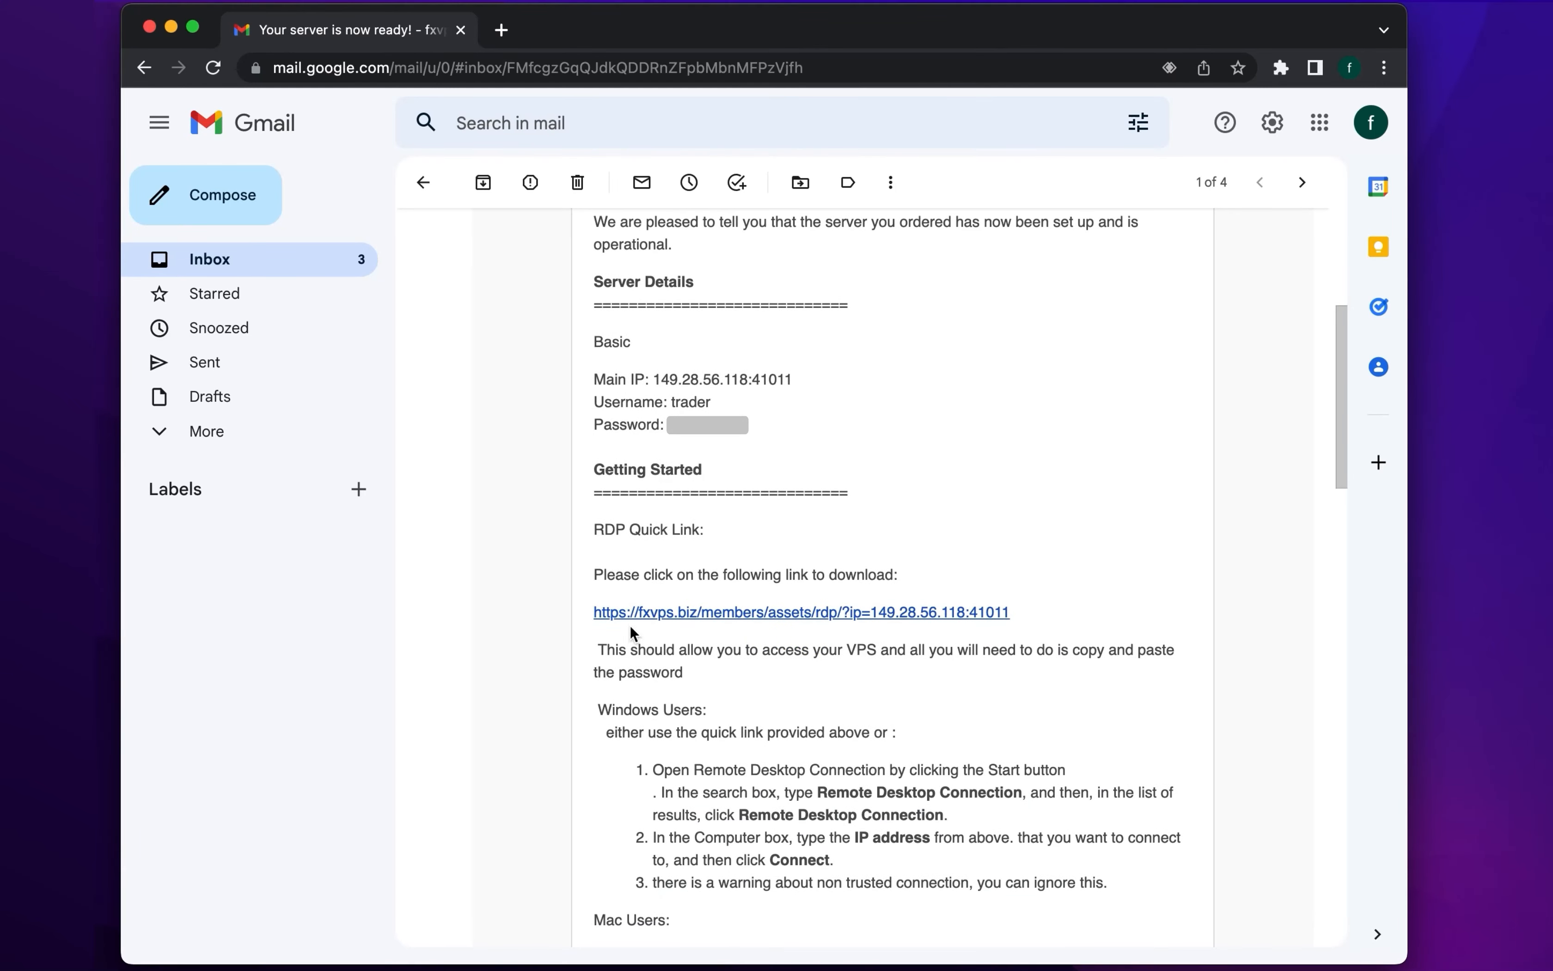
{"action": "scroll", "coordinate": [891, 791], "scroll_direction": "down", "scroll_amount": 2}
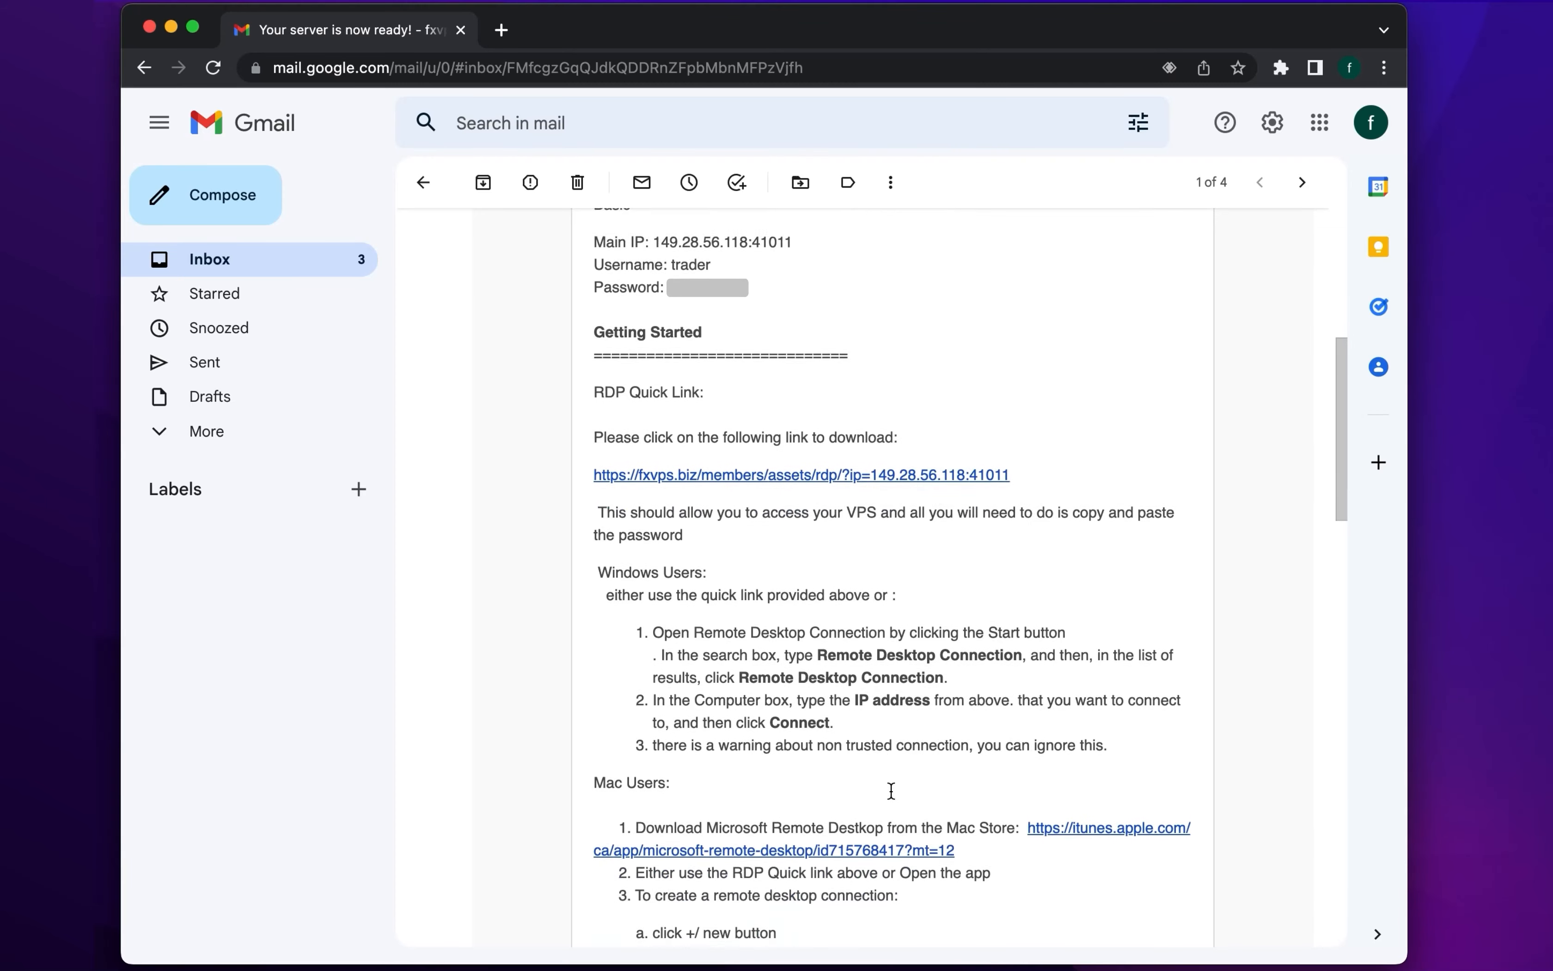
{"action": "scroll", "coordinate": [892, 793], "scroll_direction": "down", "scroll_amount": 2}
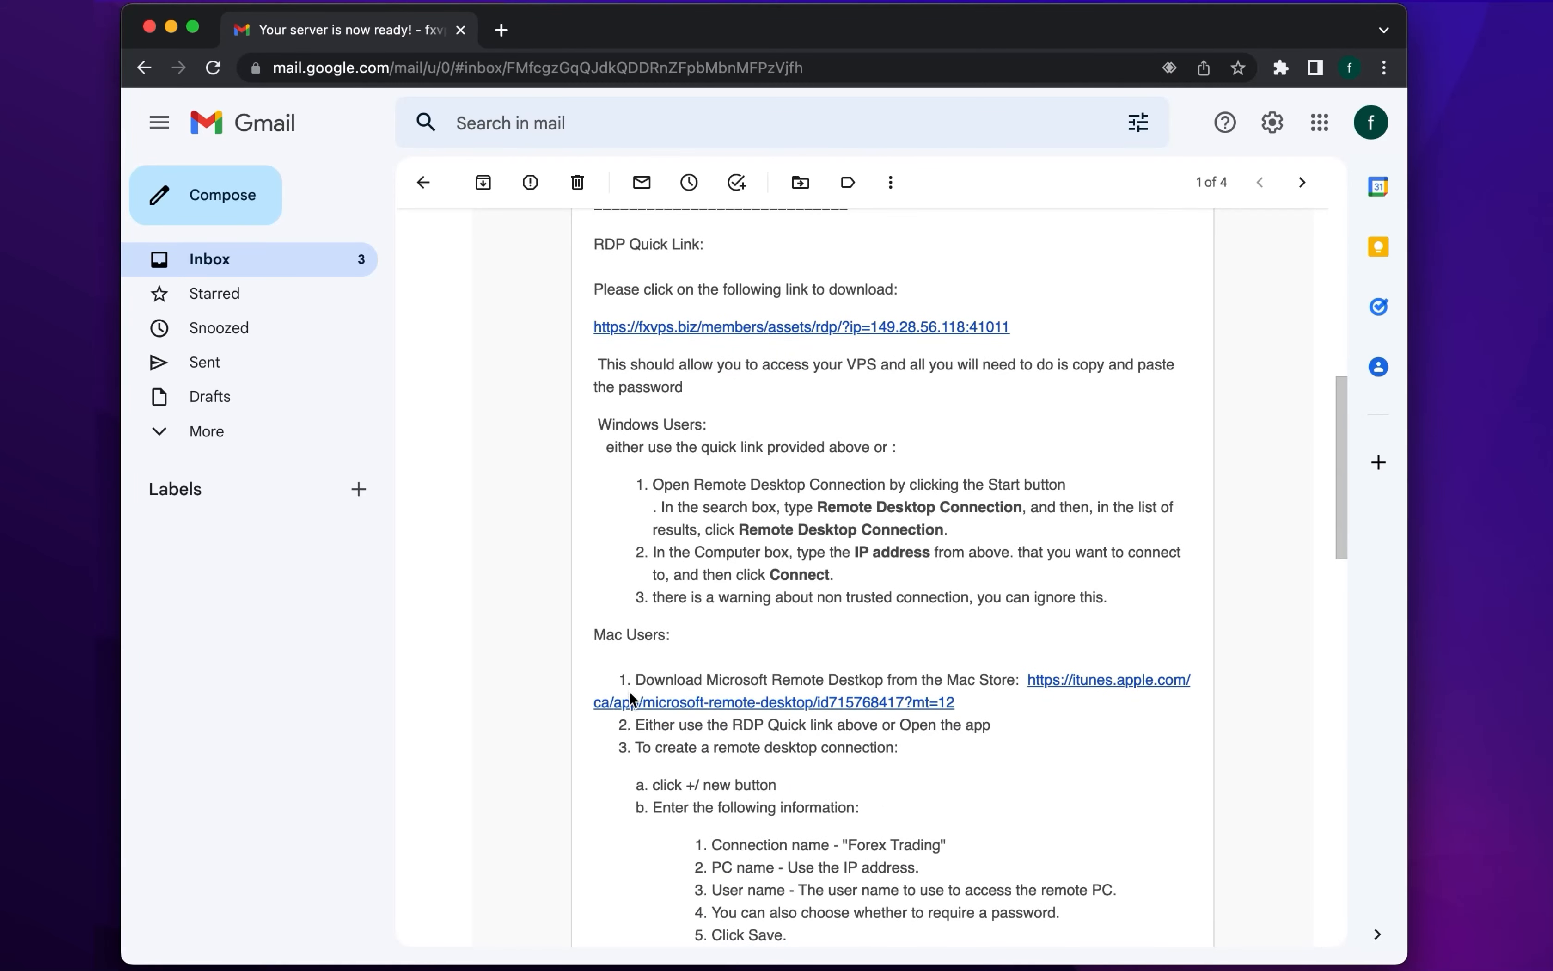
{"action": "scroll", "coordinate": [635, 706], "scroll_direction": "down", "scroll_amount": 1}
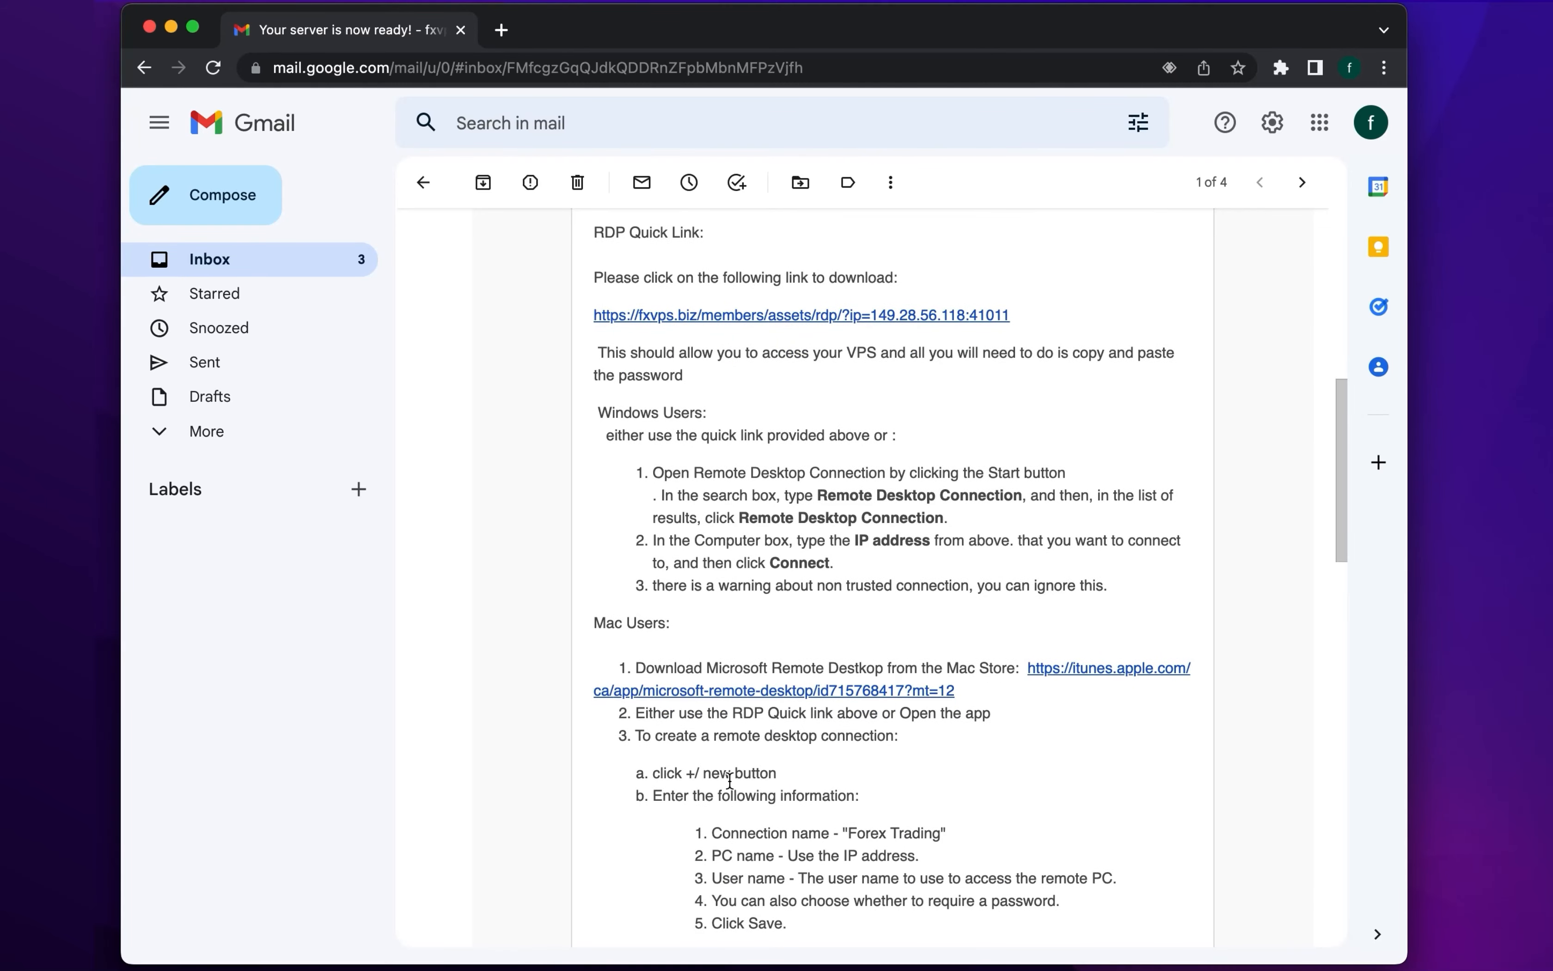
{"action": "scroll", "coordinate": [730, 781], "scroll_direction": "down", "scroll_amount": 1}
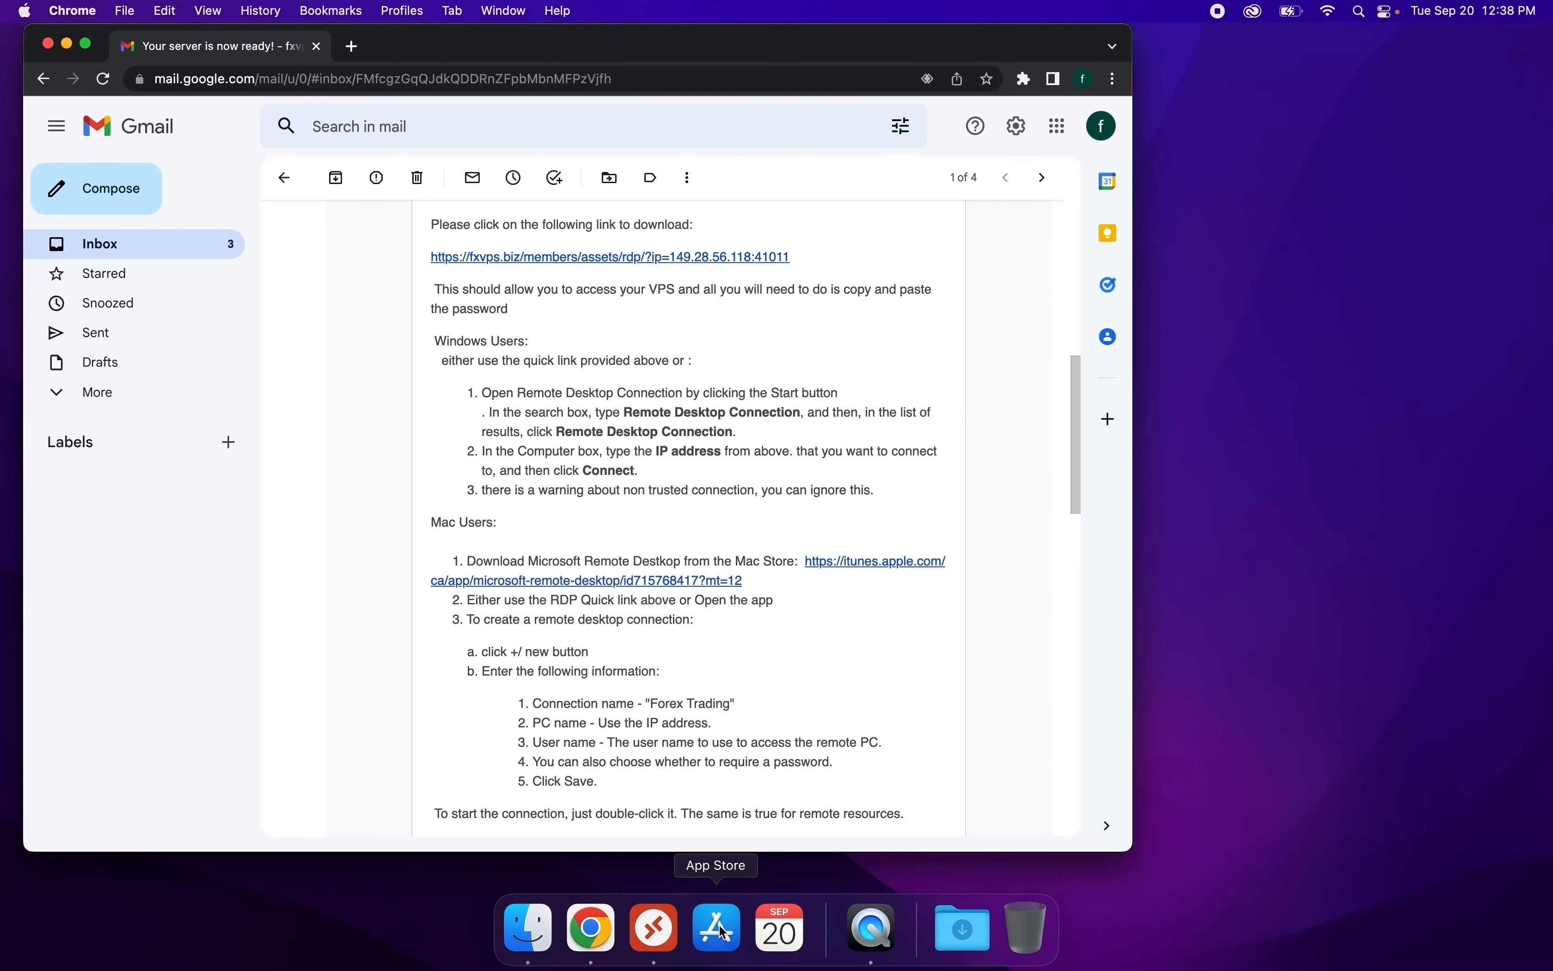
- Switch to the App Store and search for "microsoft remote desktop"
{"action": "left_click", "coordinate": [722, 932]}
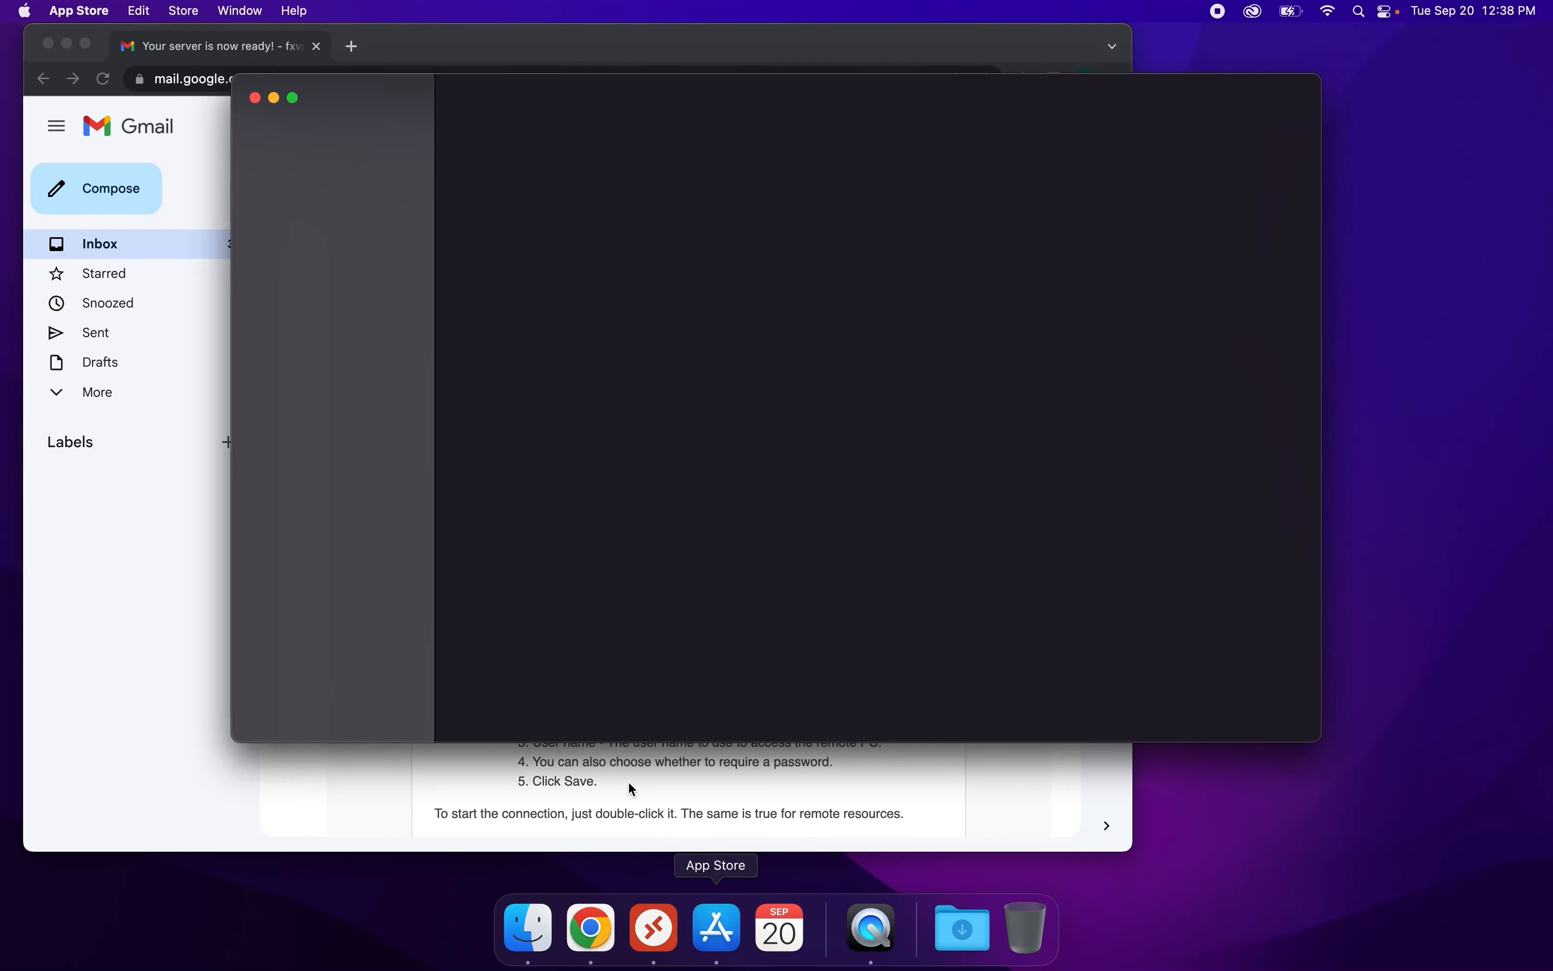
{"action": "left_click", "coordinate": [291, 139]}
{"action": "type", "text": "microsof"}
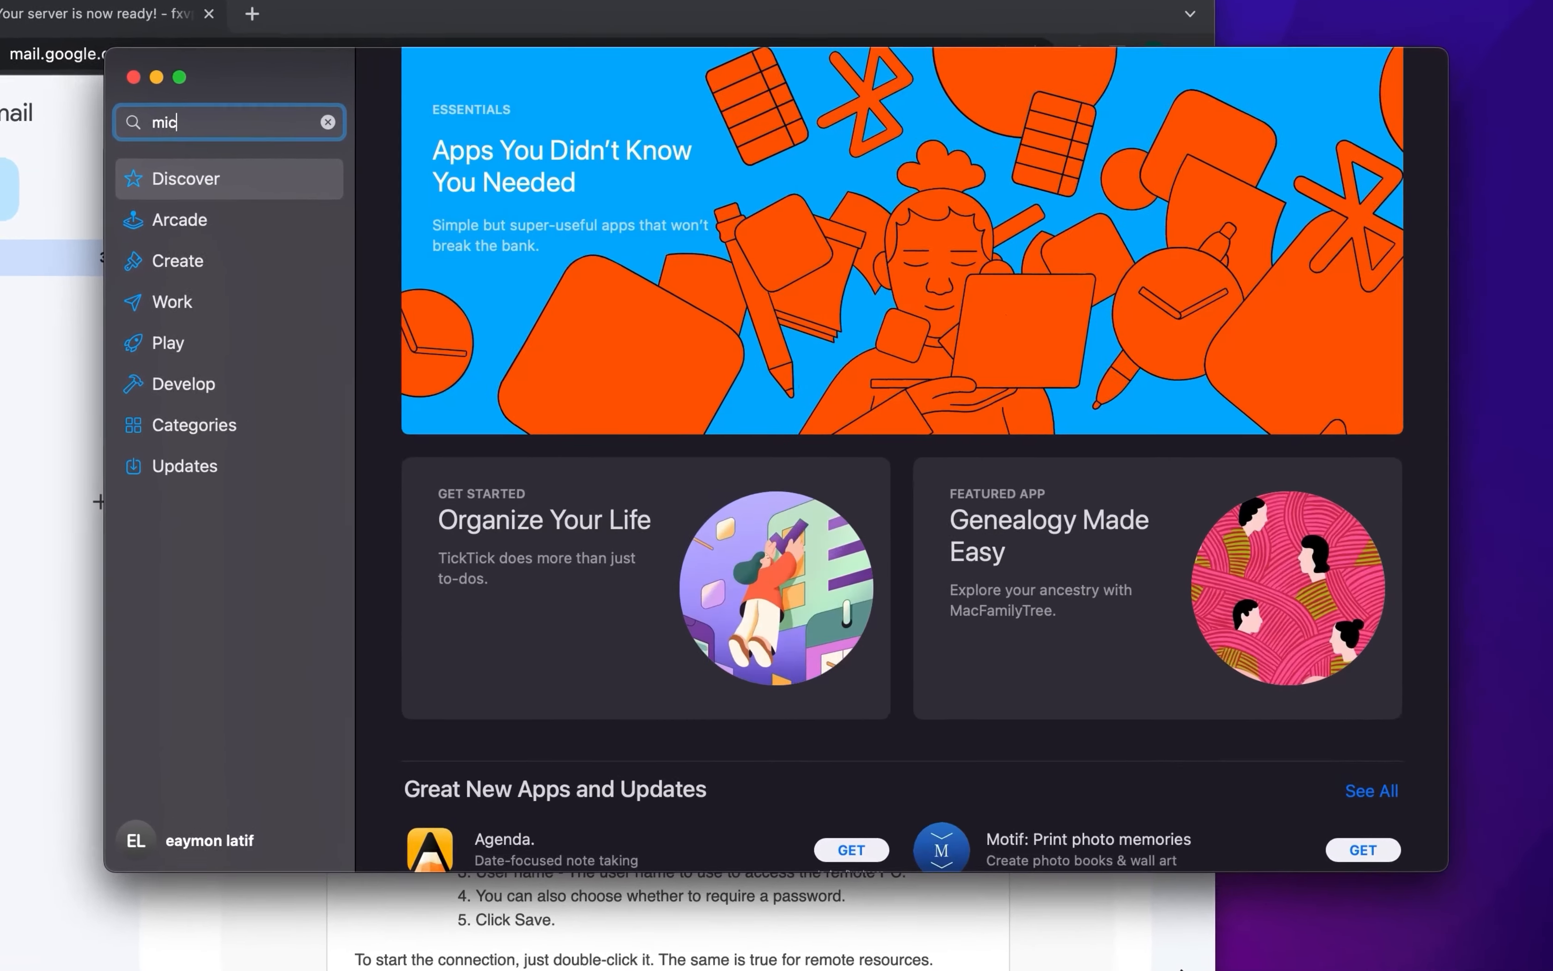
{"action": "type", "text": "t re"}
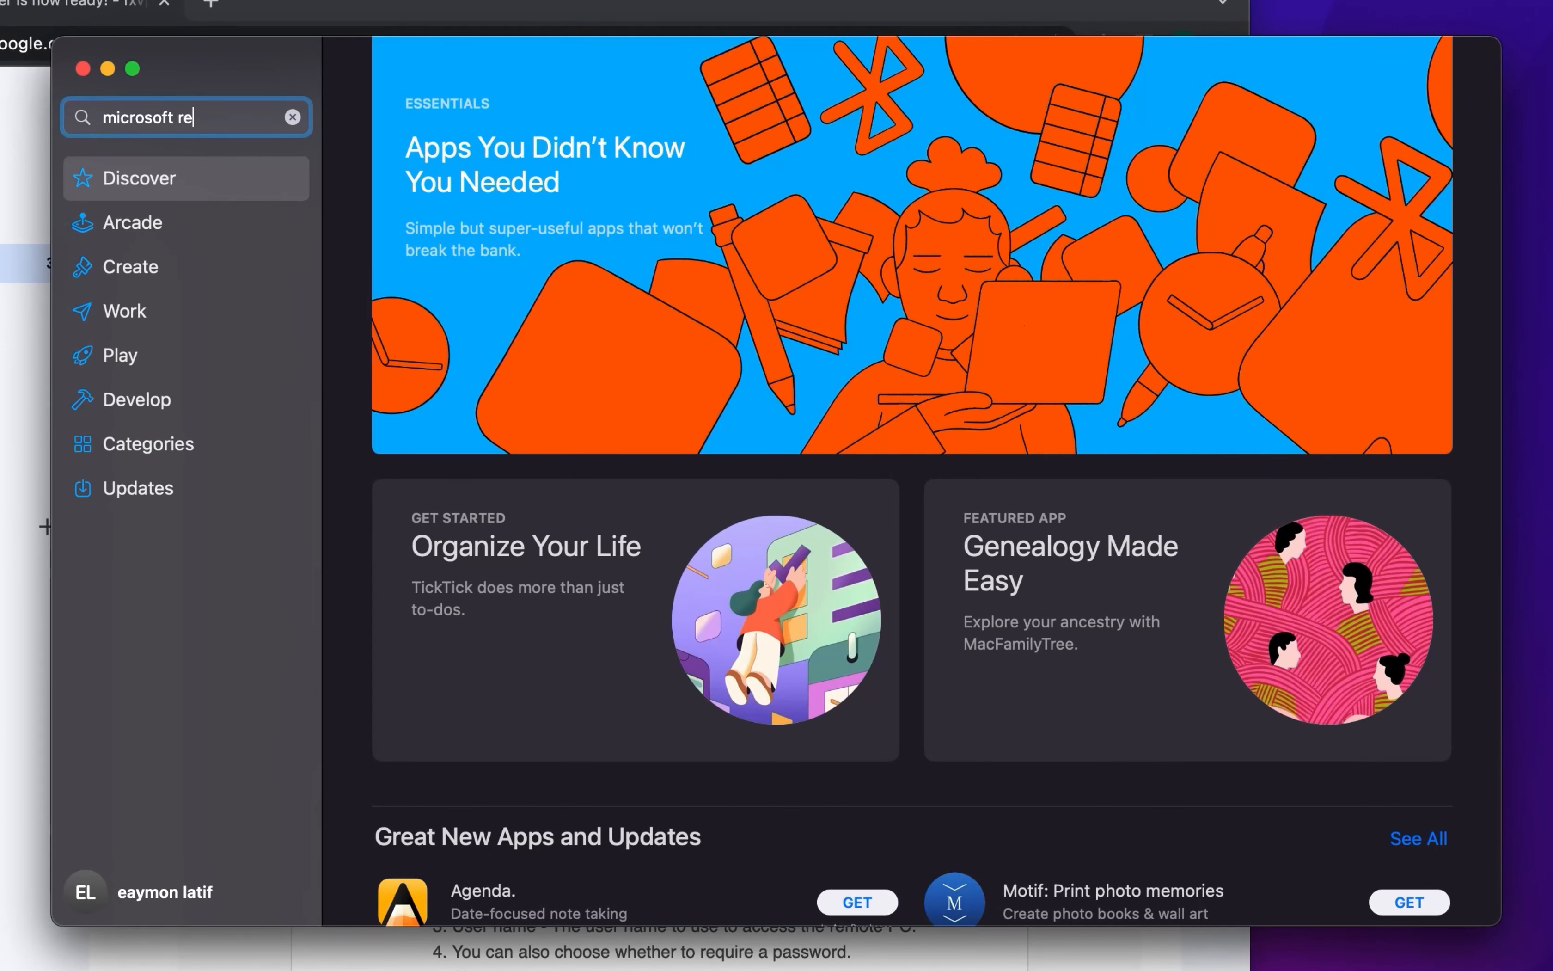
{"action": "type", "text": "mote desktop"}
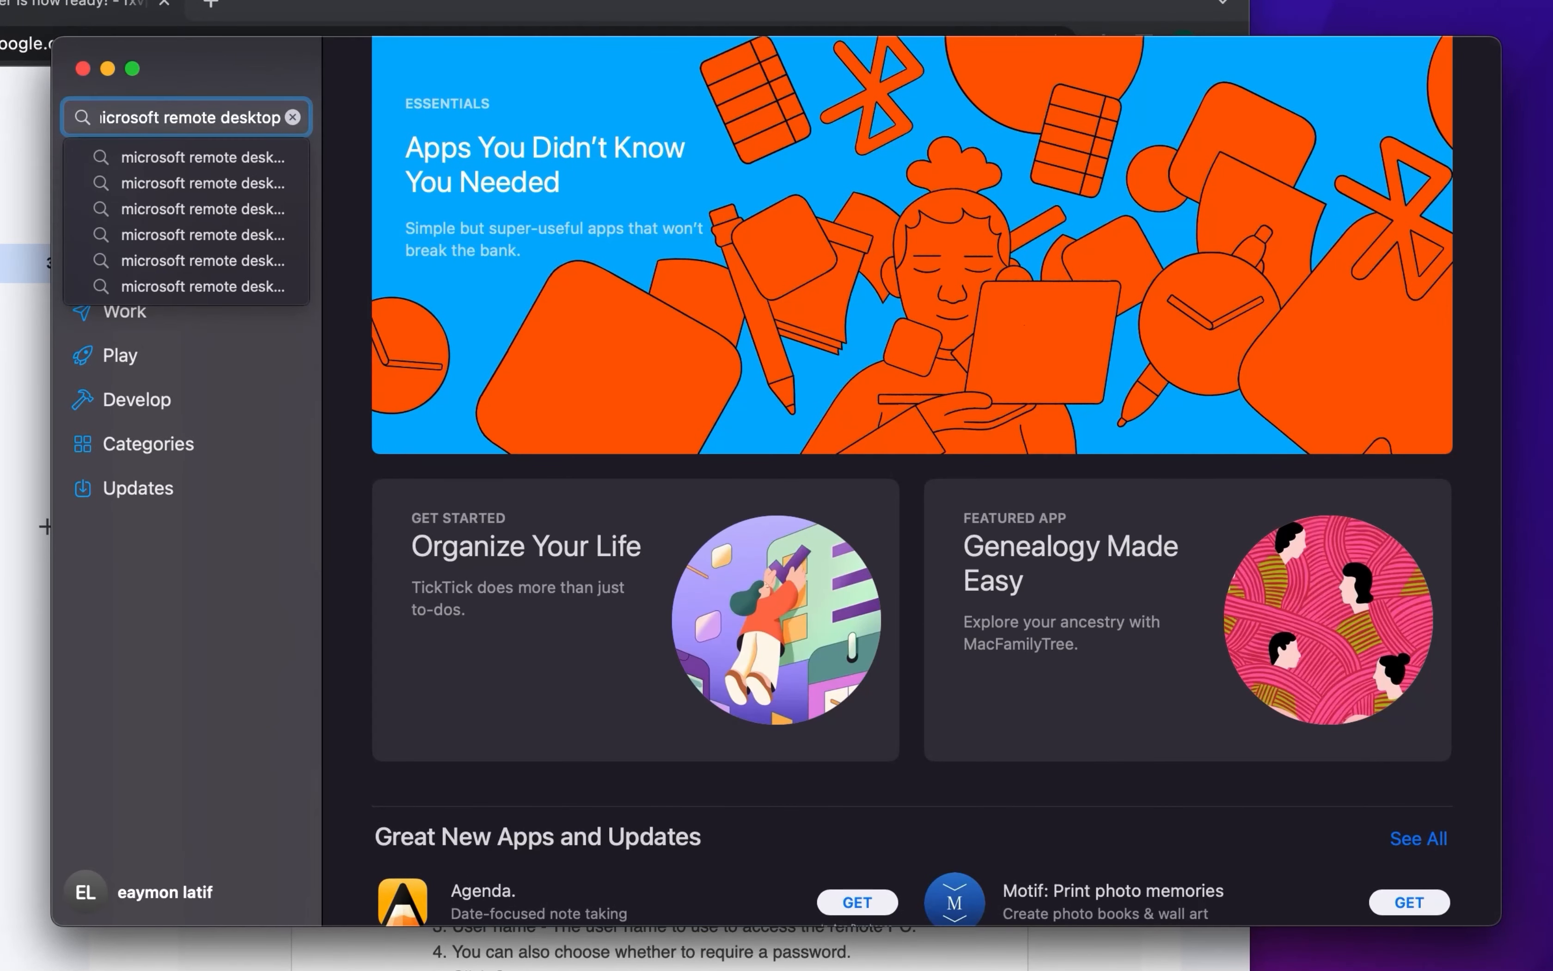
{"action": "key", "text": "Return"}
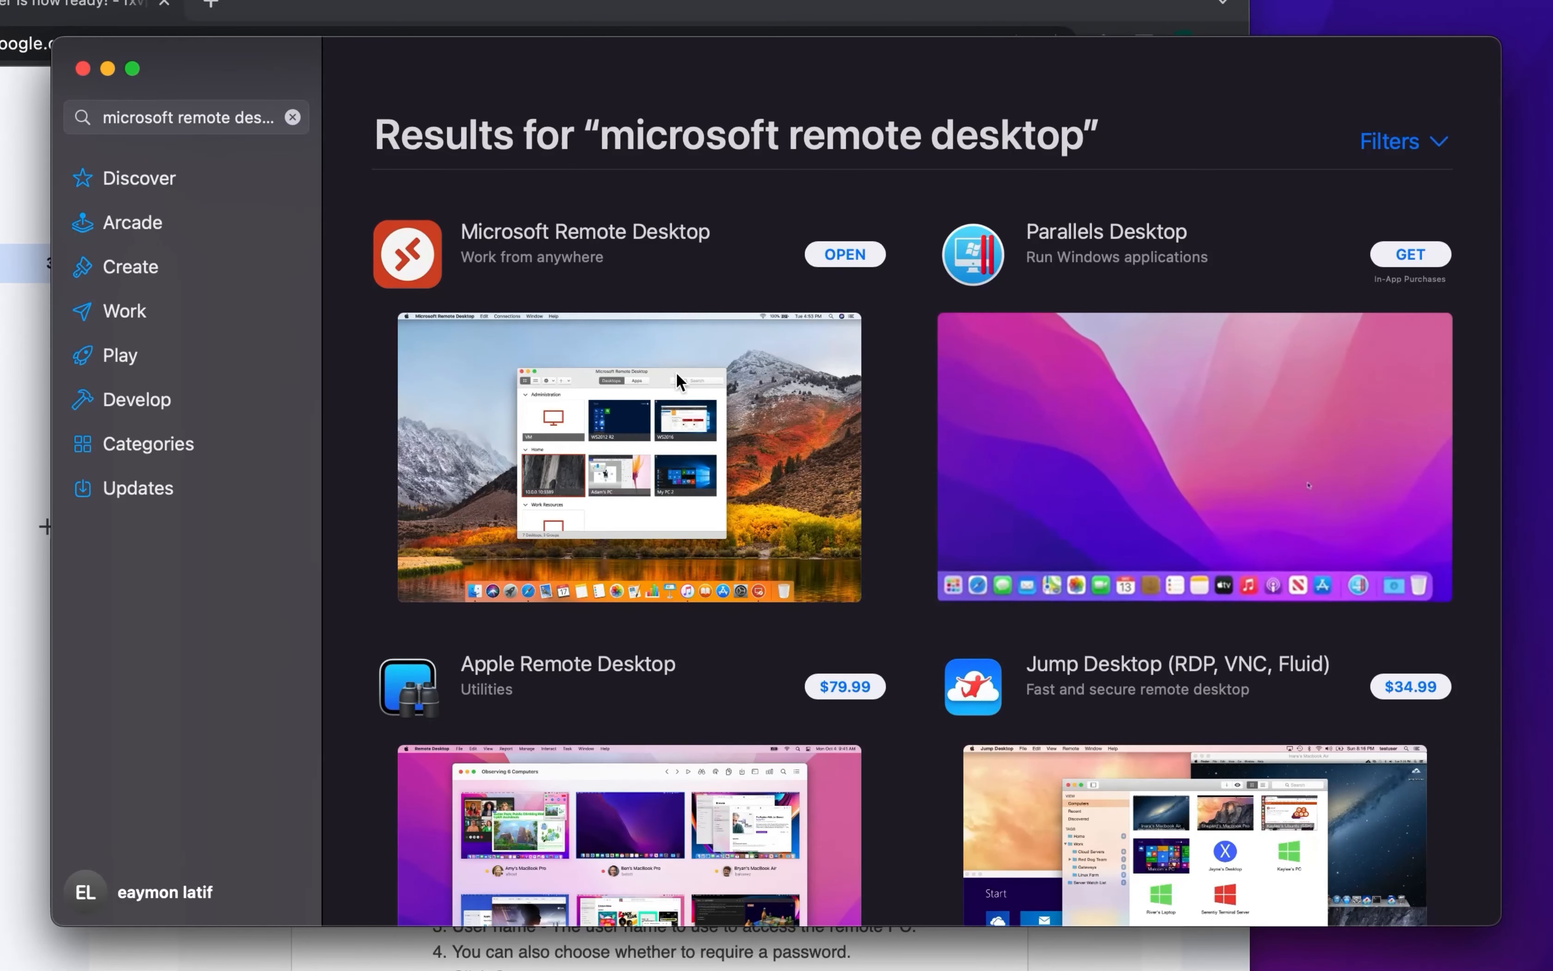
- In Microsoft Remote Desktop, start adding a PC with the friendly name "FXVPS VPS Server 1"
{"action": "left_click", "coordinate": [508, 534]}
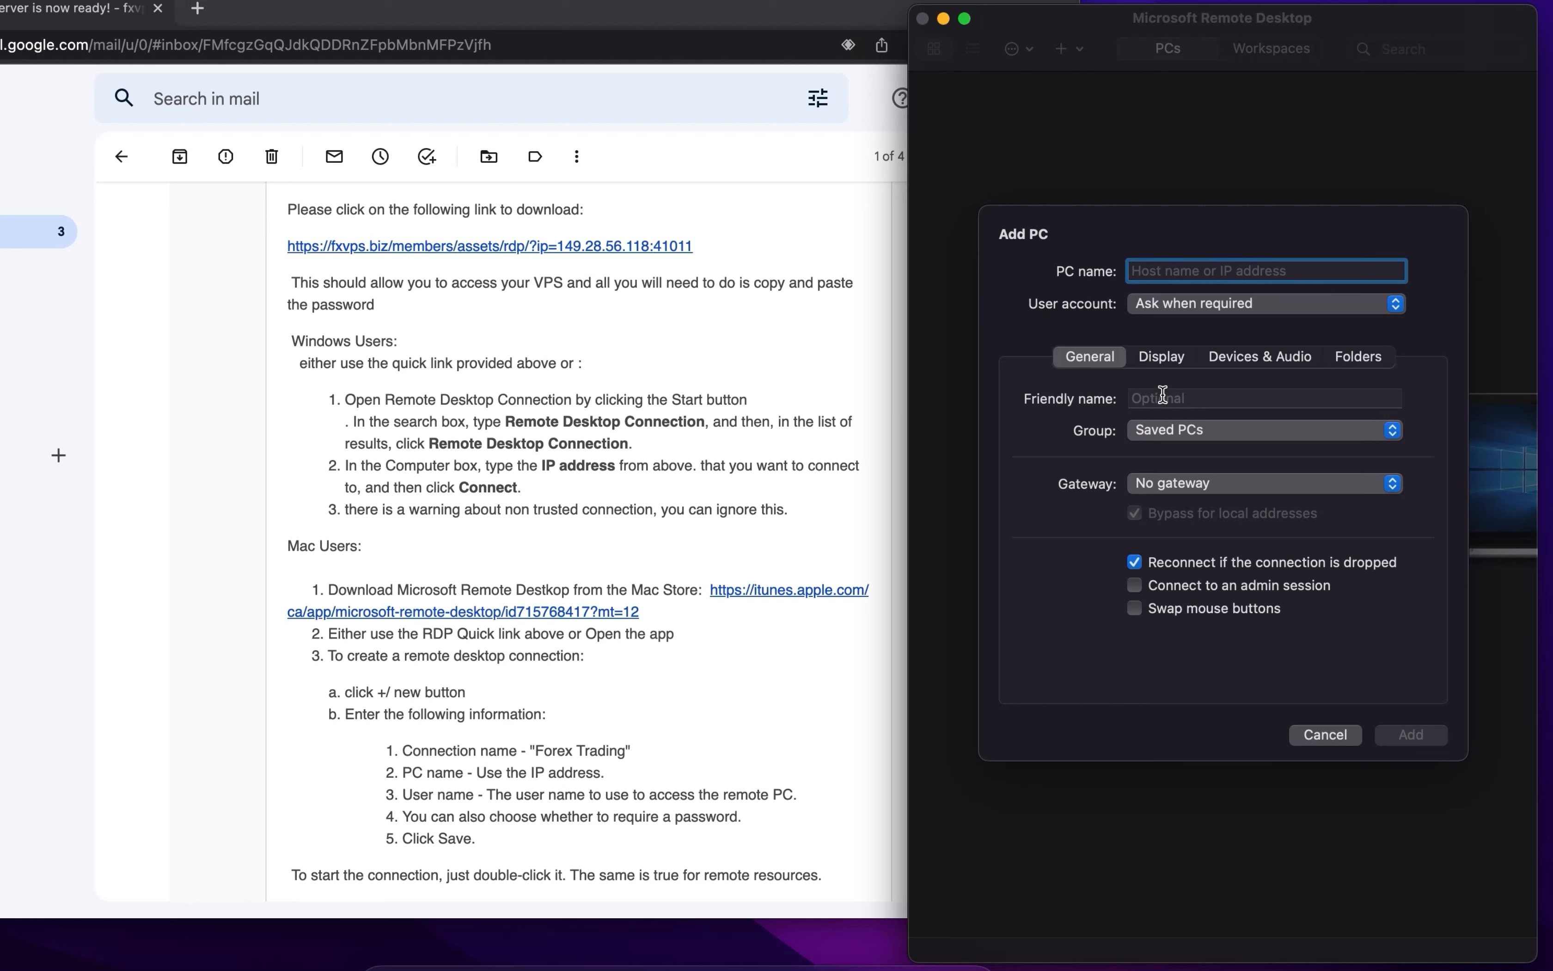
{"action": "left_click", "coordinate": [1162, 397]}
{"action": "type", "text": "FXVP"}
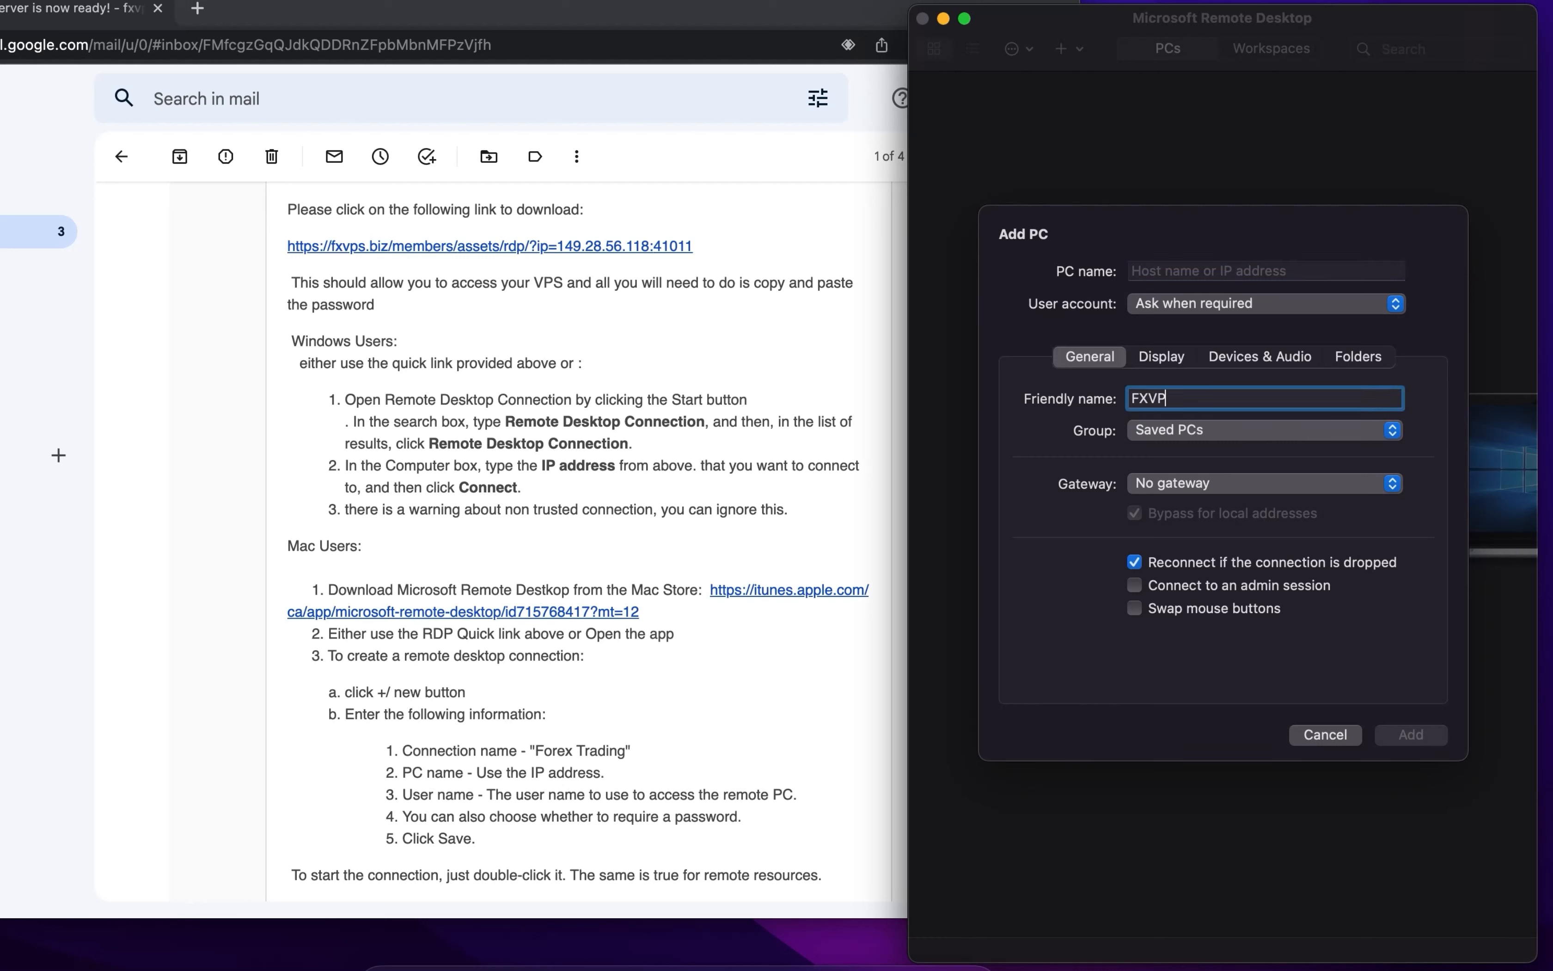
{"action": "type", "text": "S VPS Server 1"}
- Copy the main IP 149.28.56.118:41011 from the server email and paste it as the new PC's name
{"action": "left_click", "coordinate": [642, 418]}
{"action": "scroll", "coordinate": [642, 417], "scroll_direction": "up", "scroll_amount": 5}
{"action": "type", "text": "r"}
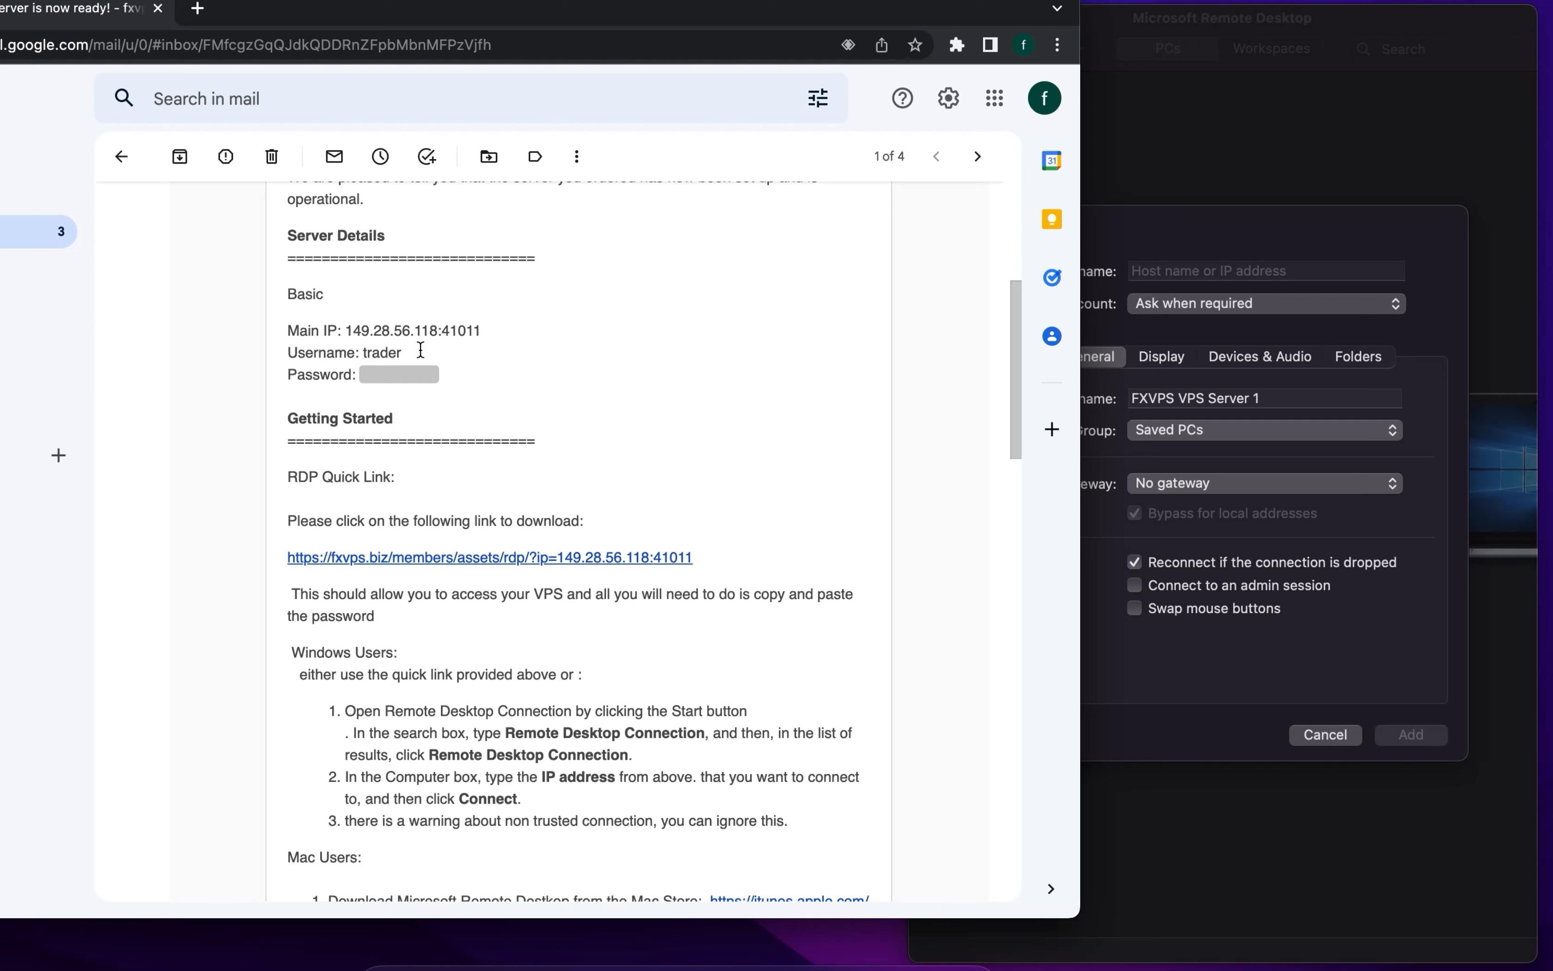
{"action": "left_click_drag", "start_coordinate": [346, 330], "coordinate": [482, 347]}
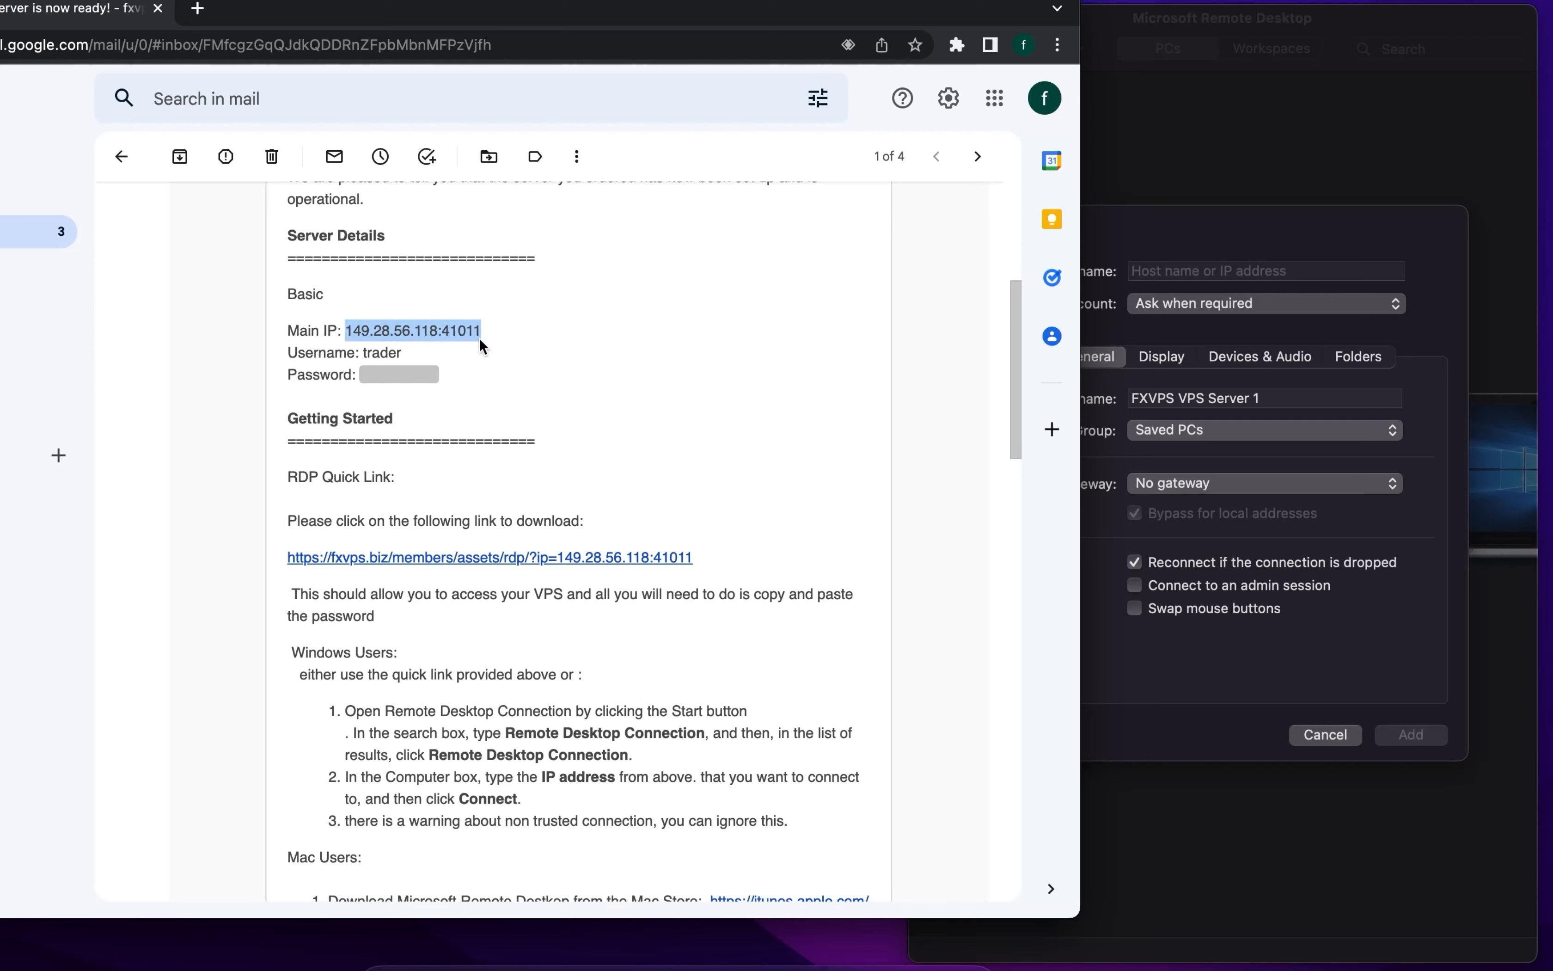
{"action": "right_click", "coordinate": [440, 324]}
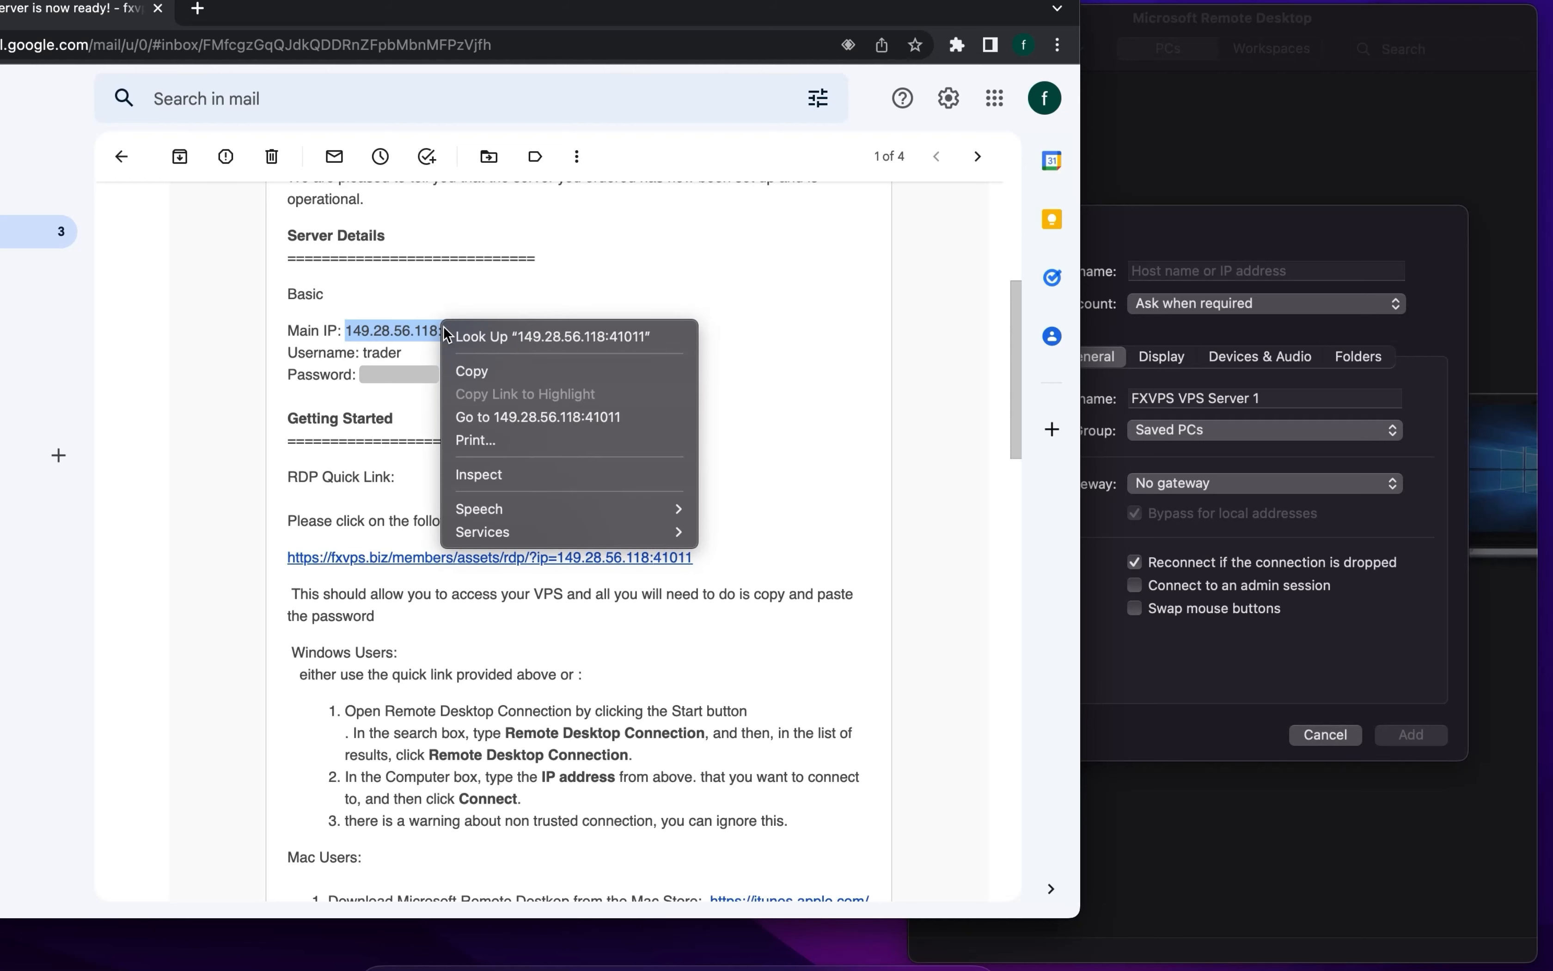
{"action": "left_click", "coordinate": [486, 376]}
{"action": "left_click", "coordinate": [1180, 273]}
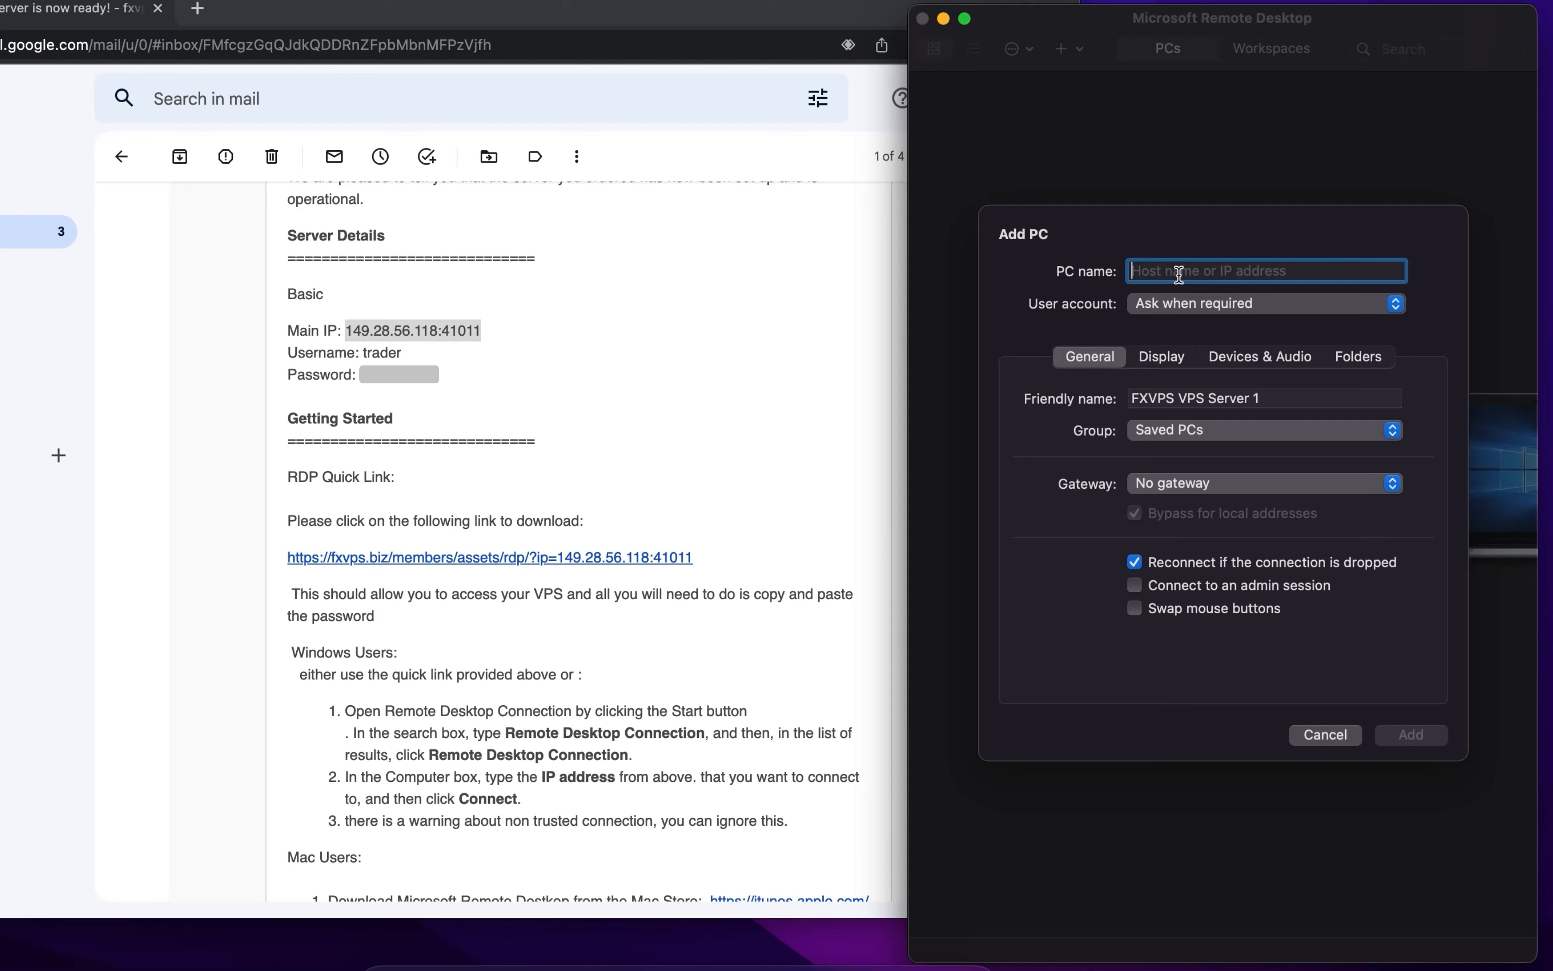
{"action": "key", "text": "super+v"}
- Start a new user account for the PC with the username "trader"
{"action": "left_click", "coordinate": [1198, 306]}
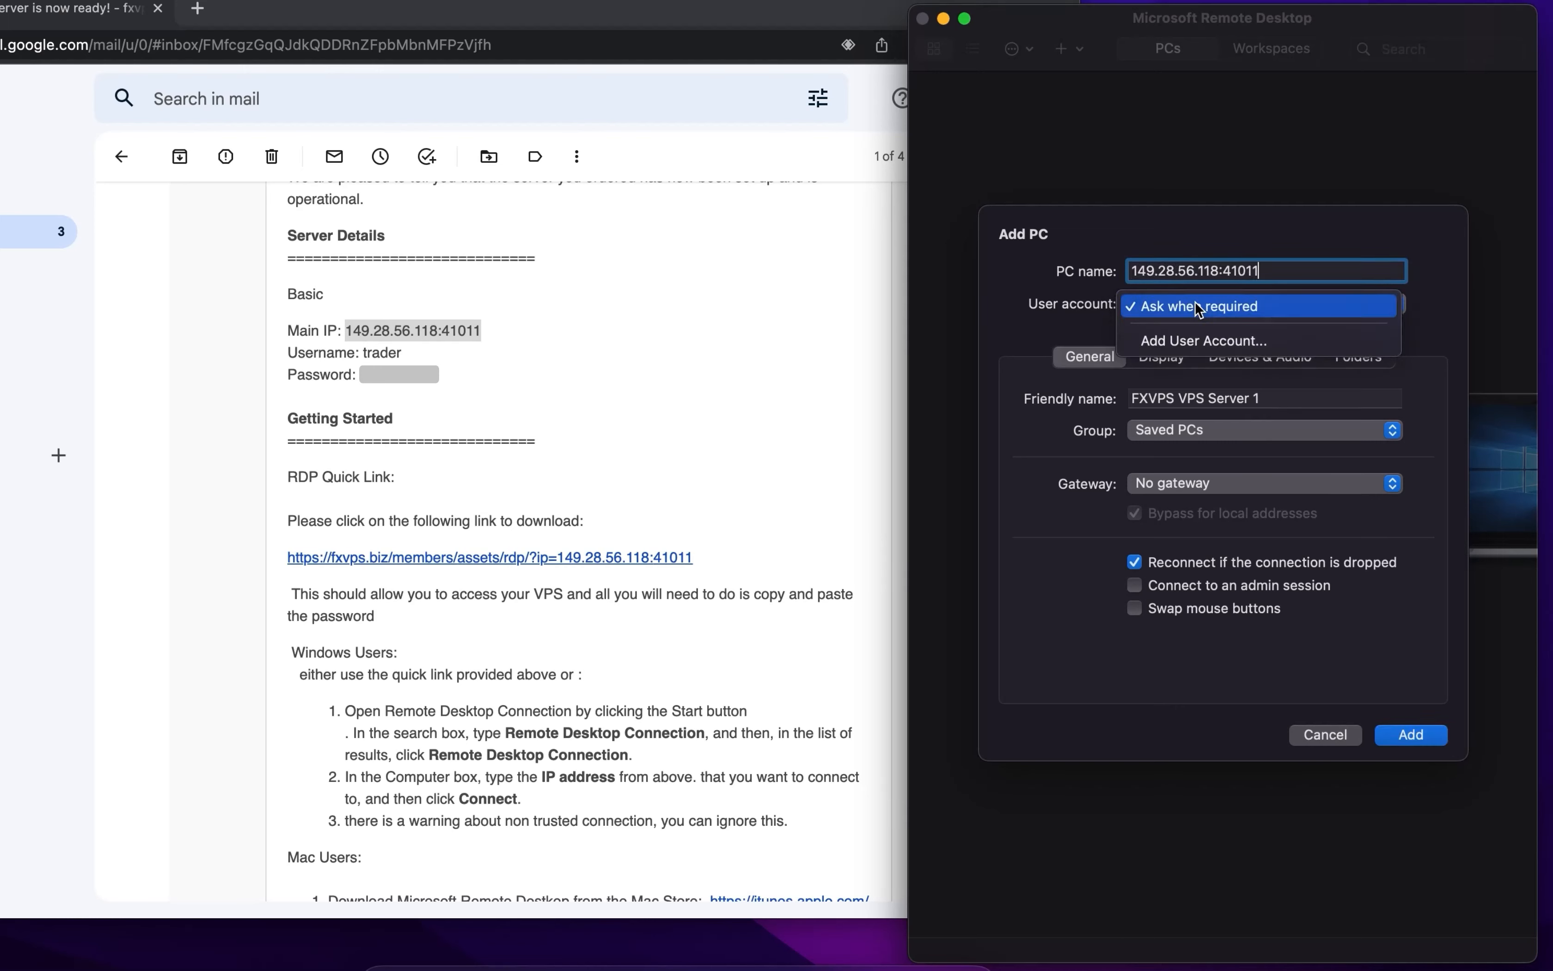
{"action": "left_click", "coordinate": [1191, 342]}
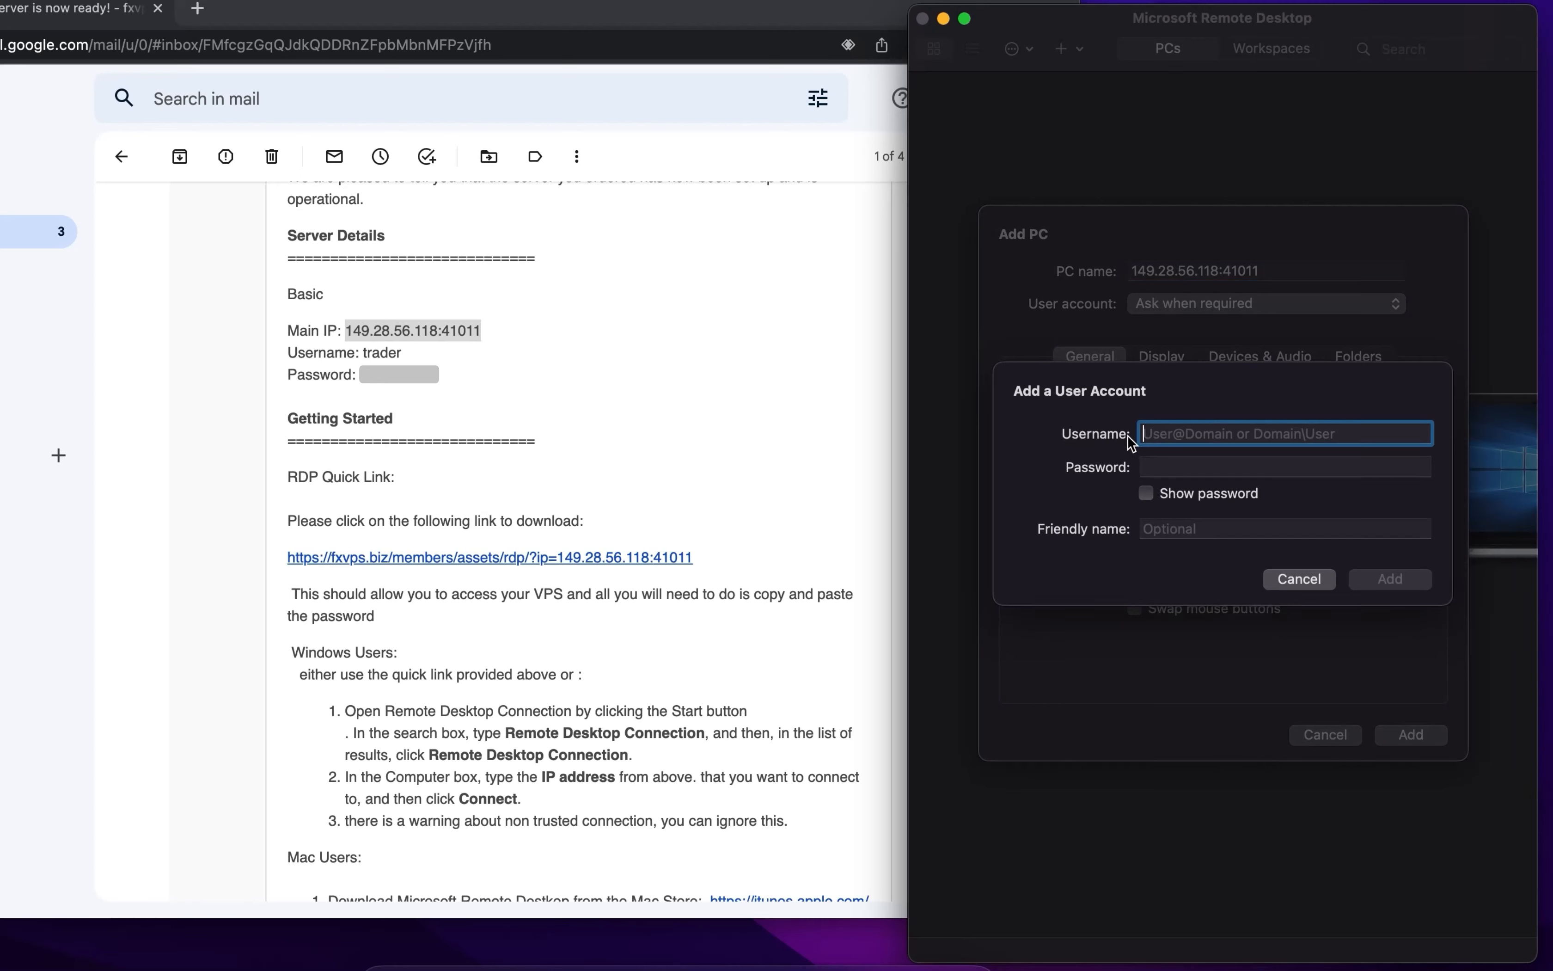
{"action": "type", "text": "trader"}
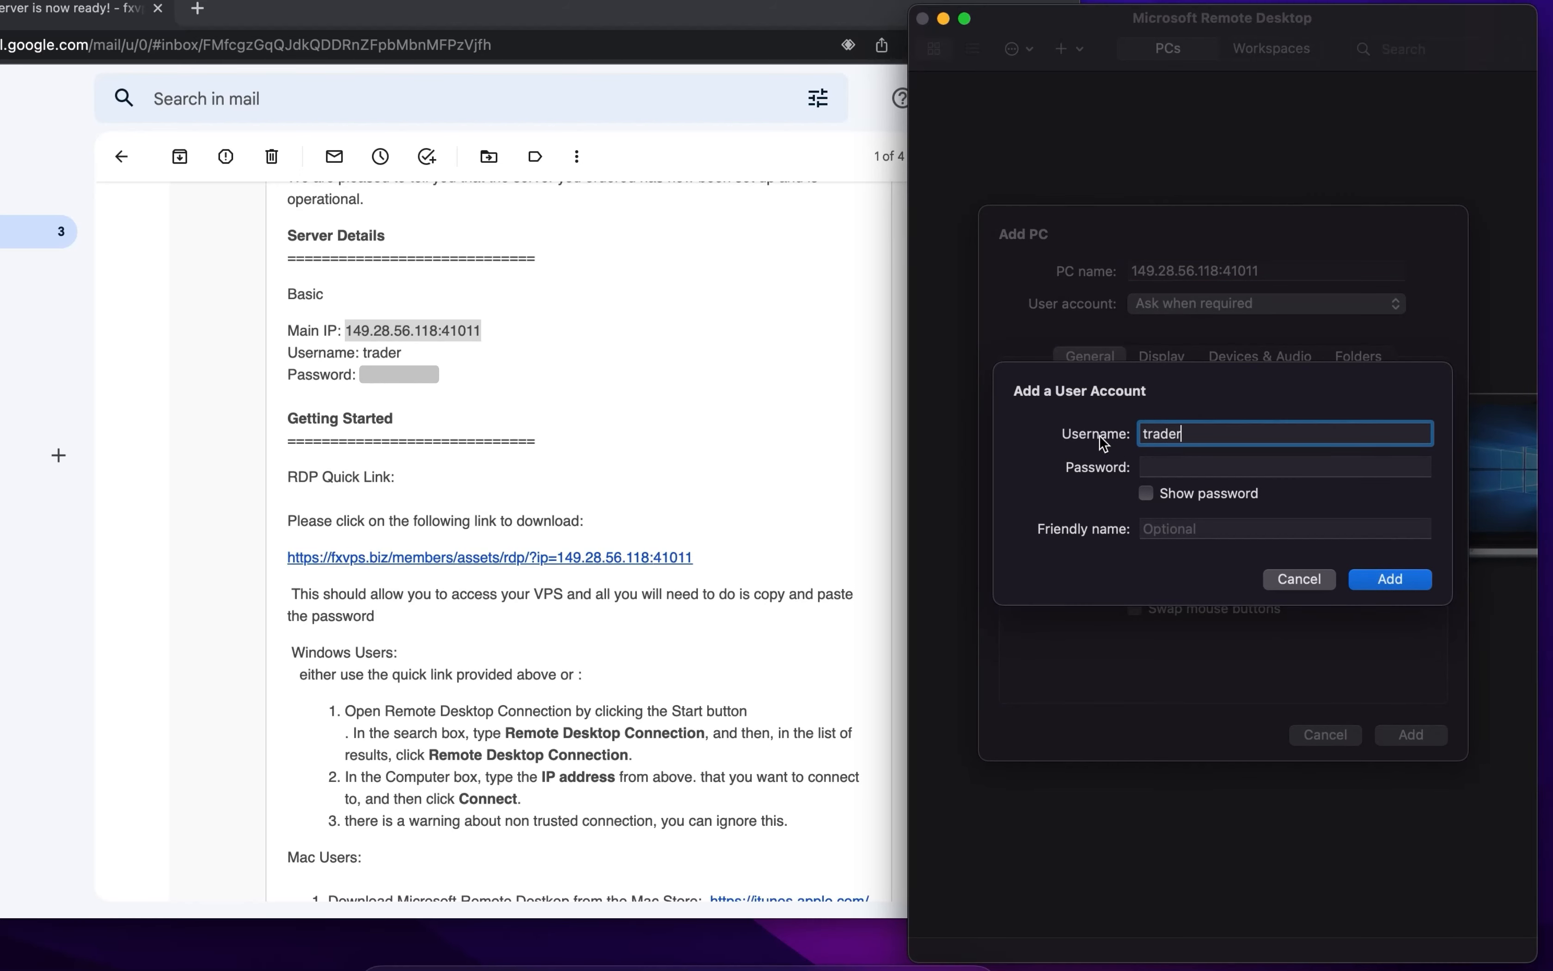
- Copy the server password from the email and paste it into the new user account's password field
{"action": "left_click", "coordinate": [366, 377]}
{"action": "left_click", "coordinate": [361, 376]}
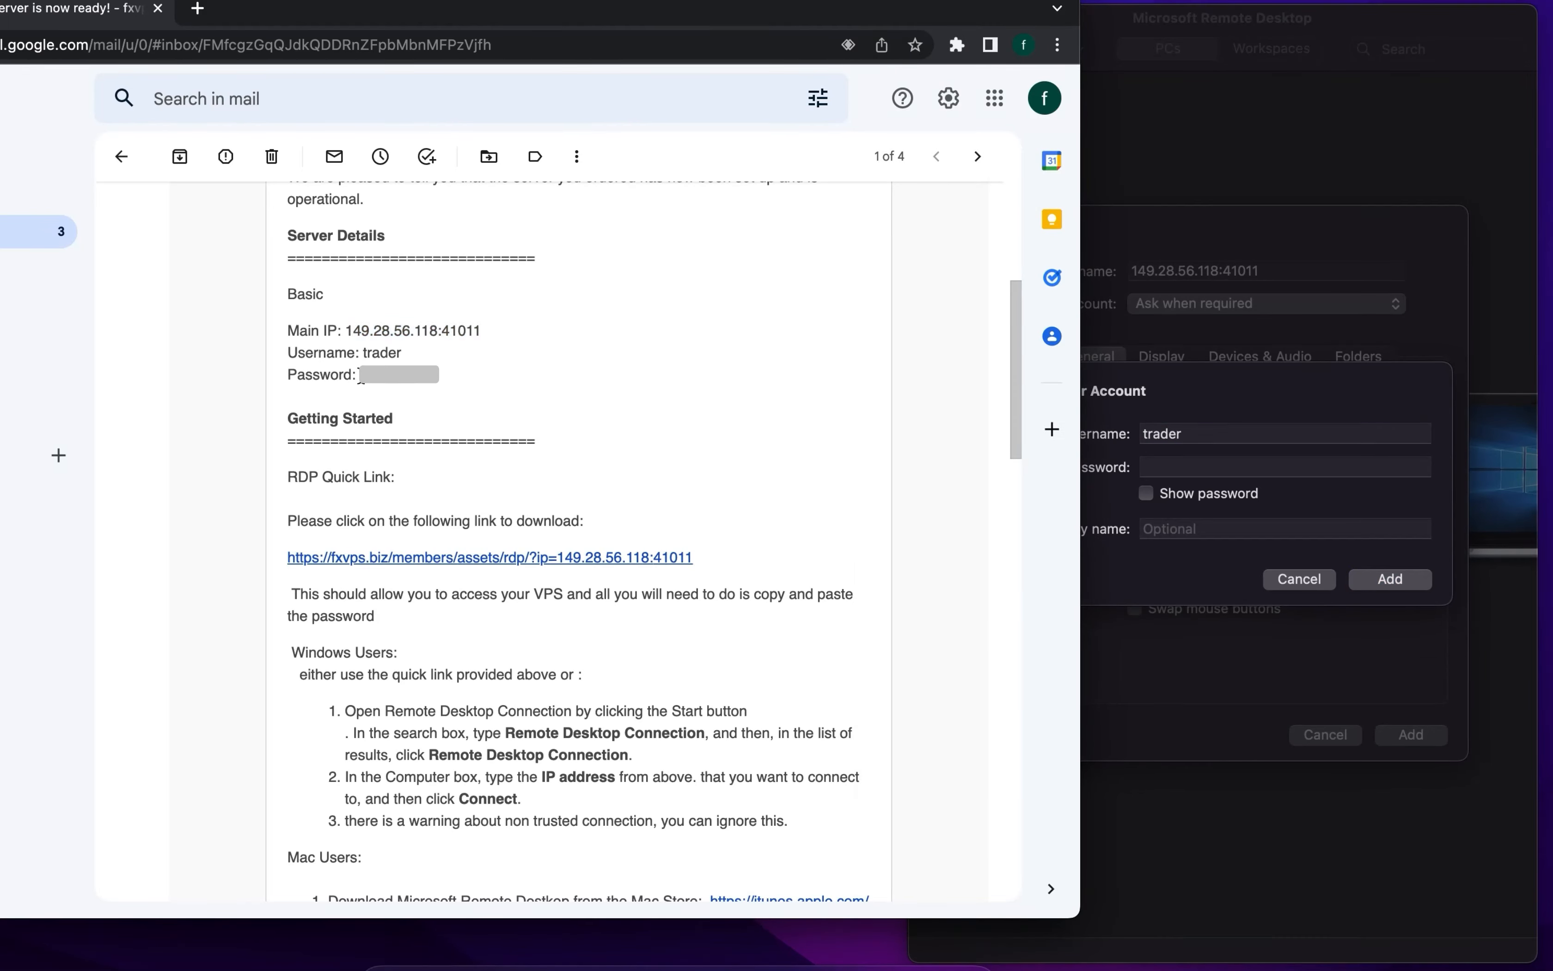
{"action": "left_click_drag", "start_coordinate": [369, 382], "coordinate": [432, 383]}
{"action": "right_click", "coordinate": [380, 382]}
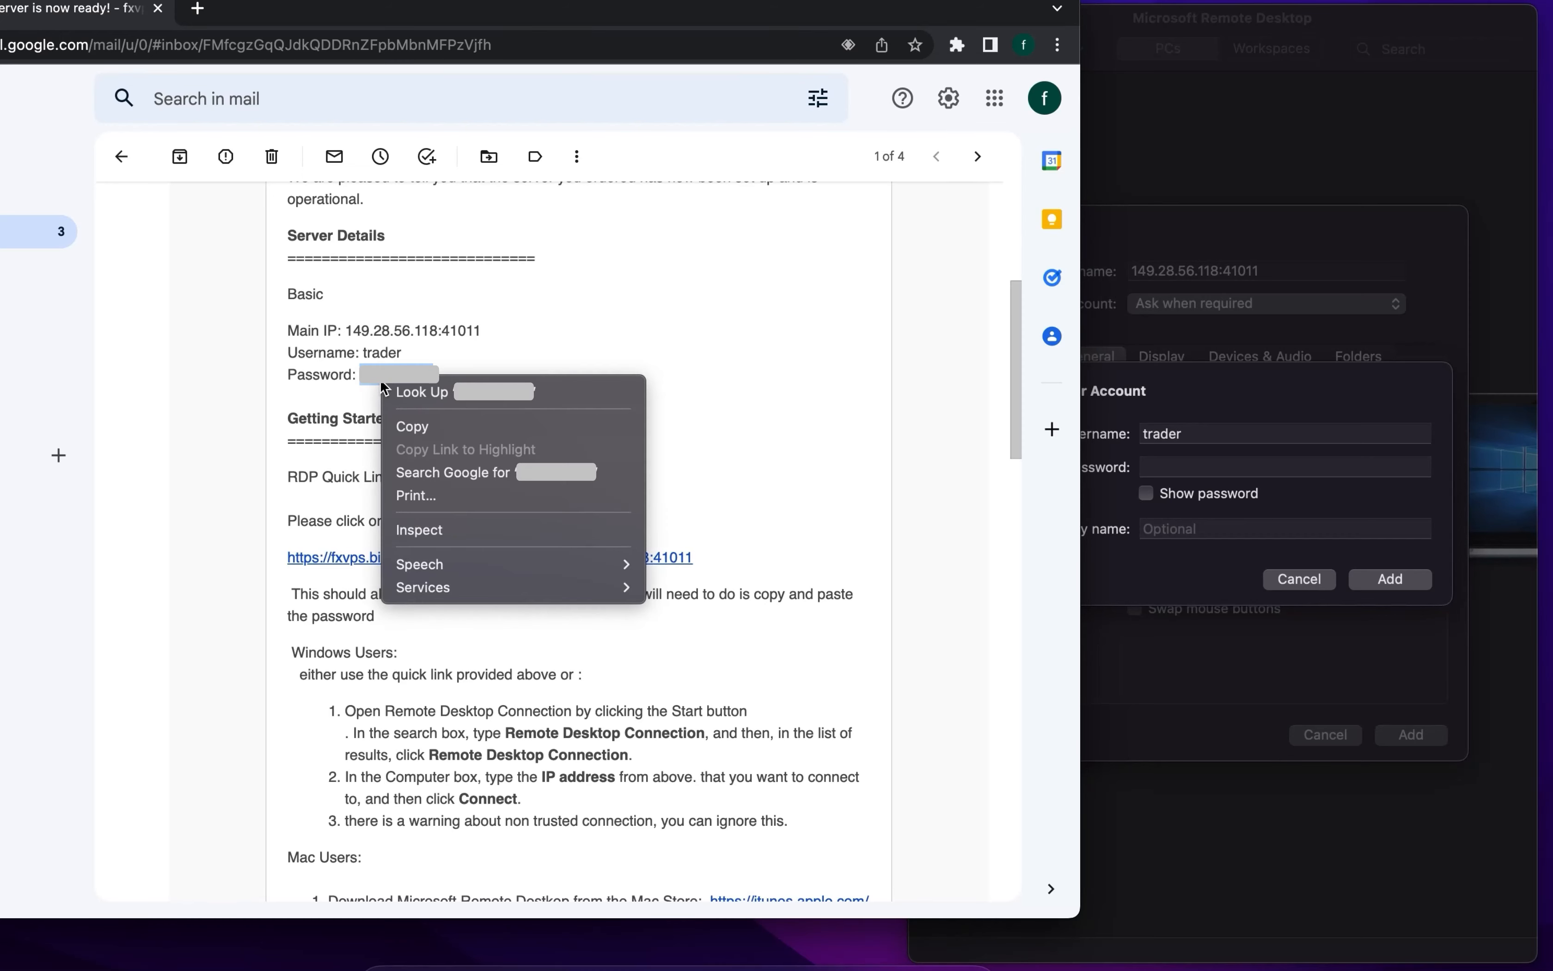
{"action": "left_click", "coordinate": [417, 427]}
{"action": "left_click", "coordinate": [1221, 471]}
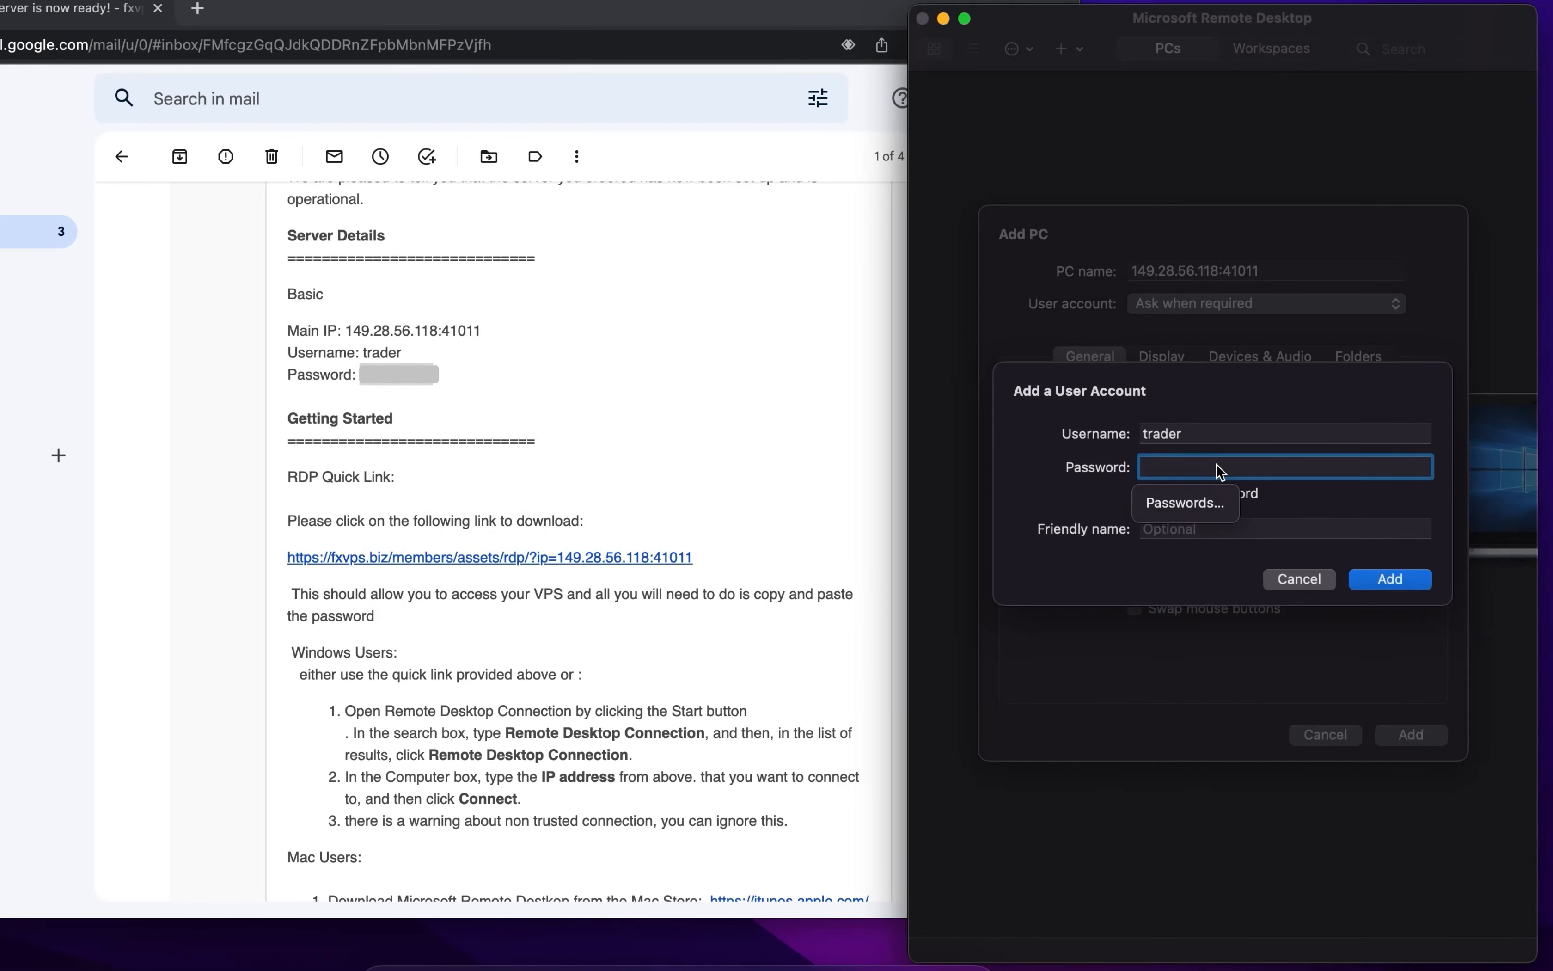
{"action": "key", "text": "super+v"}
- Give the user account the friendly name "FXVPS User 1" and add it
{"action": "left_click", "coordinate": [1205, 523]}
{"action": "type", "text": "FXVPS"}
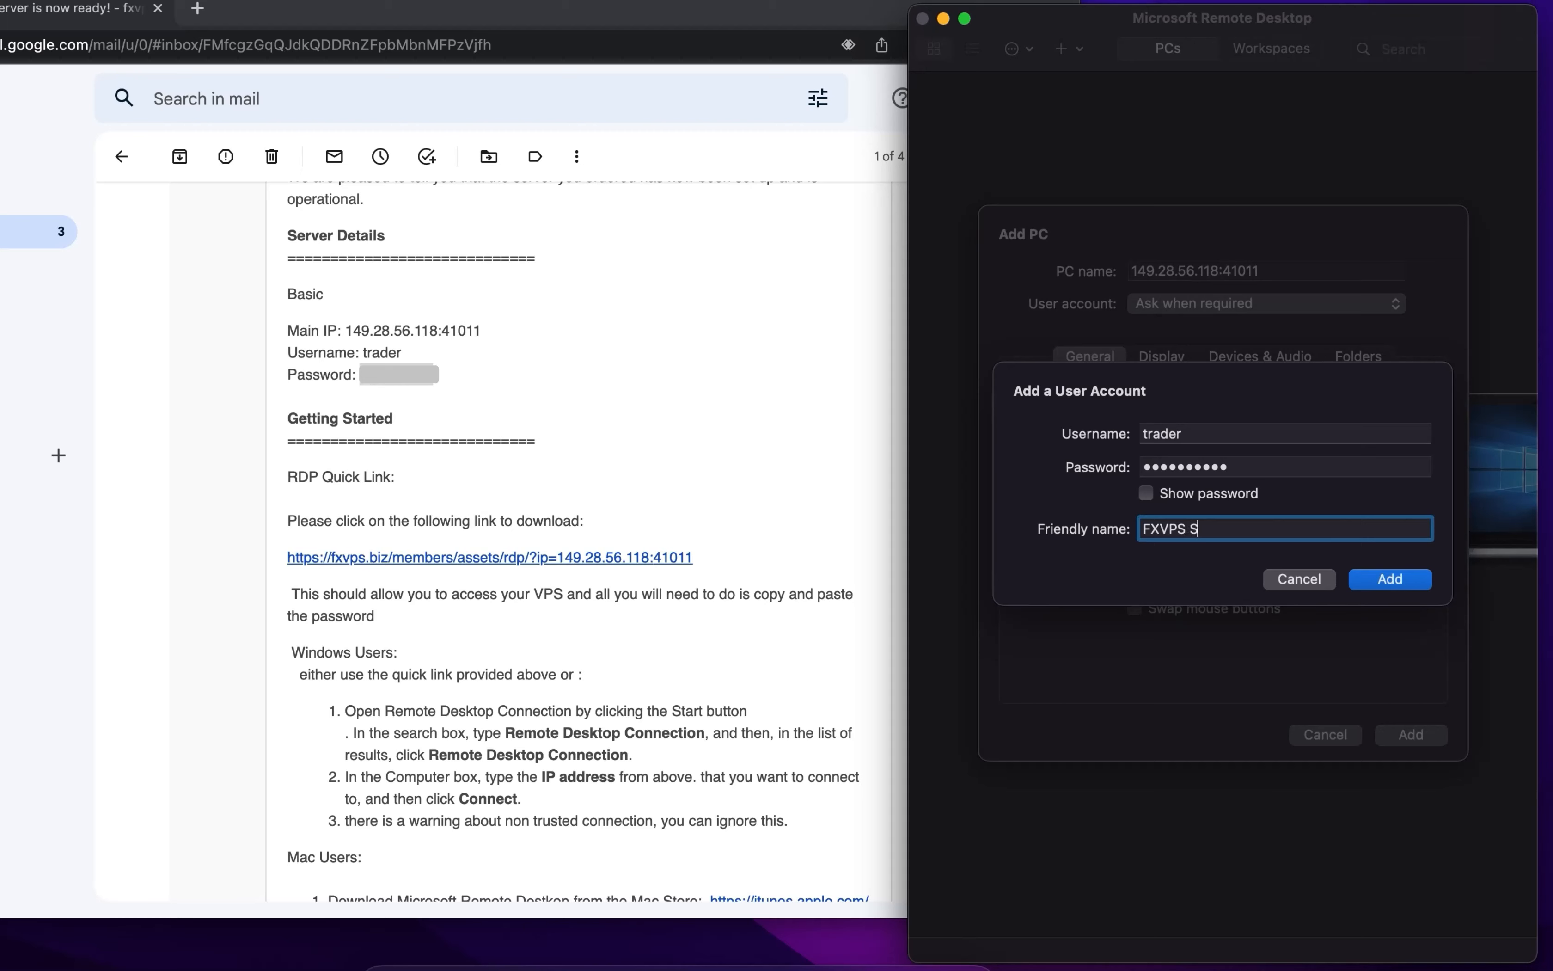
{"action": "key", "text": "BackSpace"}
{"action": "type", "text": "U"}
{"action": "left_click", "coordinate": [1383, 586]}
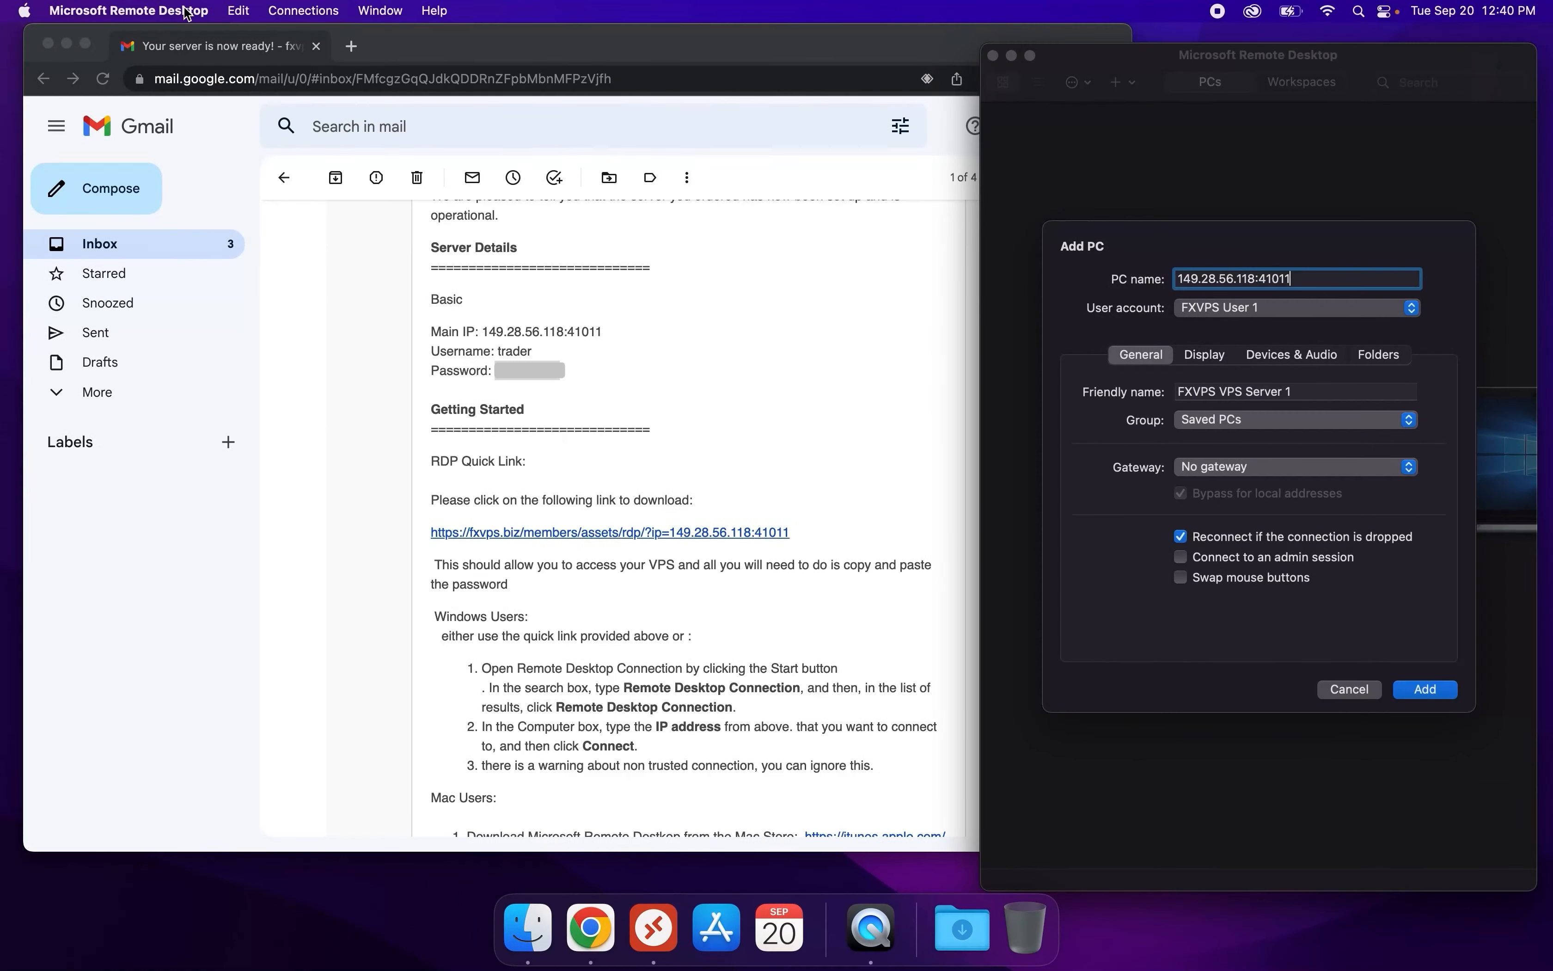
- Review the saved user account's details in the Remote Desktop preferences, and close them
{"action": "left_click", "coordinate": [185, 12]}
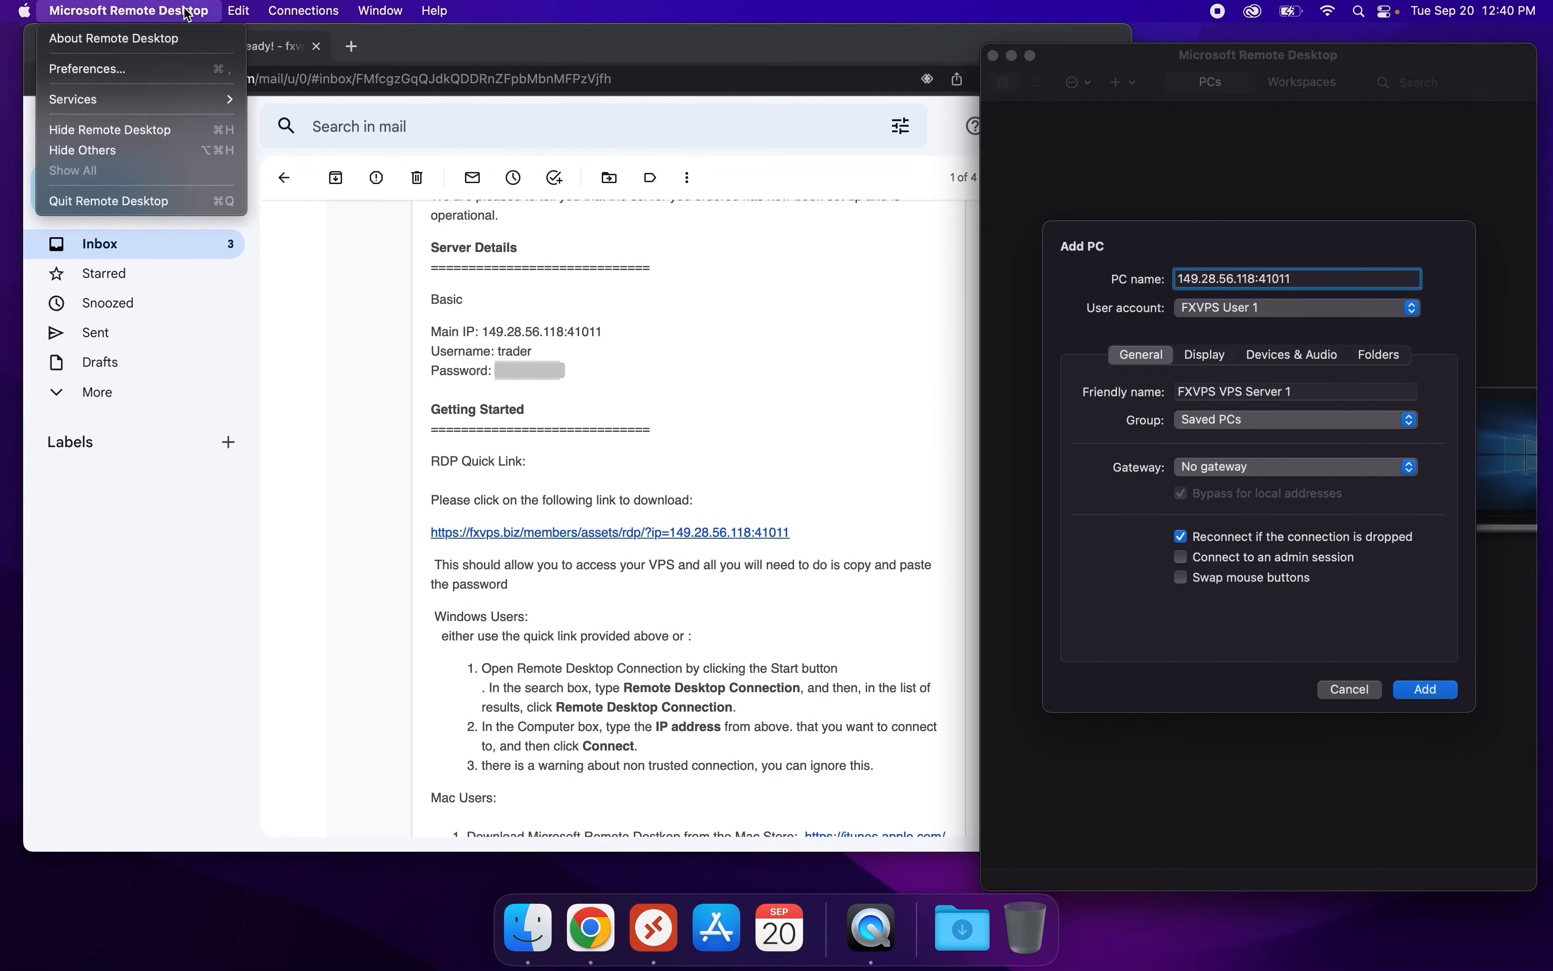
{"action": "left_click", "coordinate": [122, 67]}
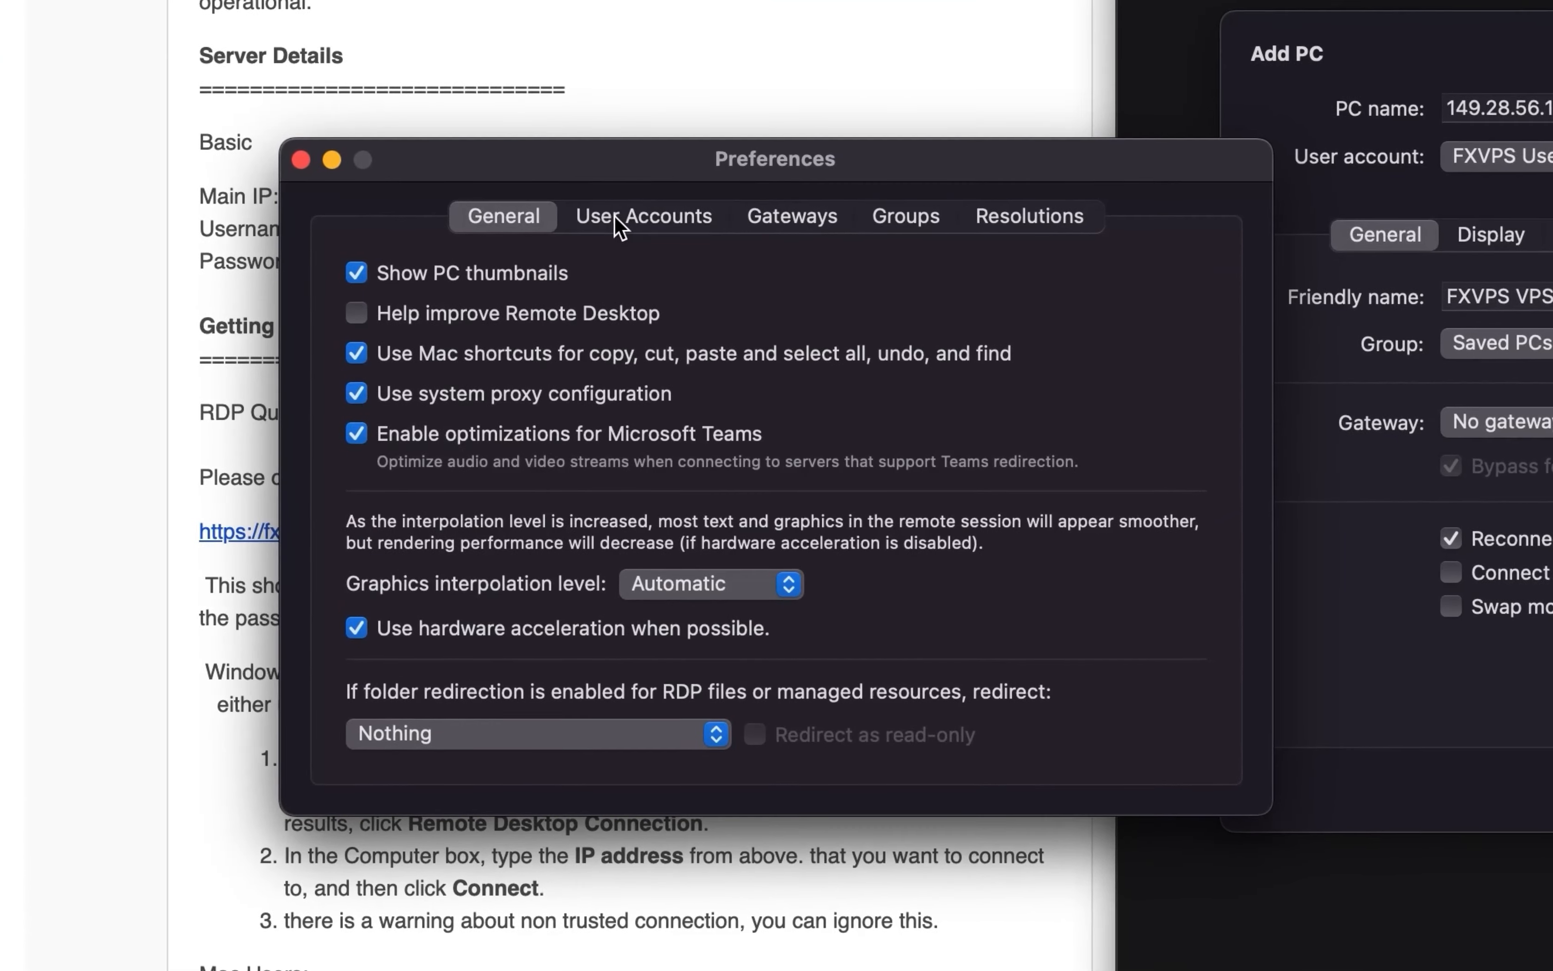
{"action": "left_click", "coordinate": [674, 341]}
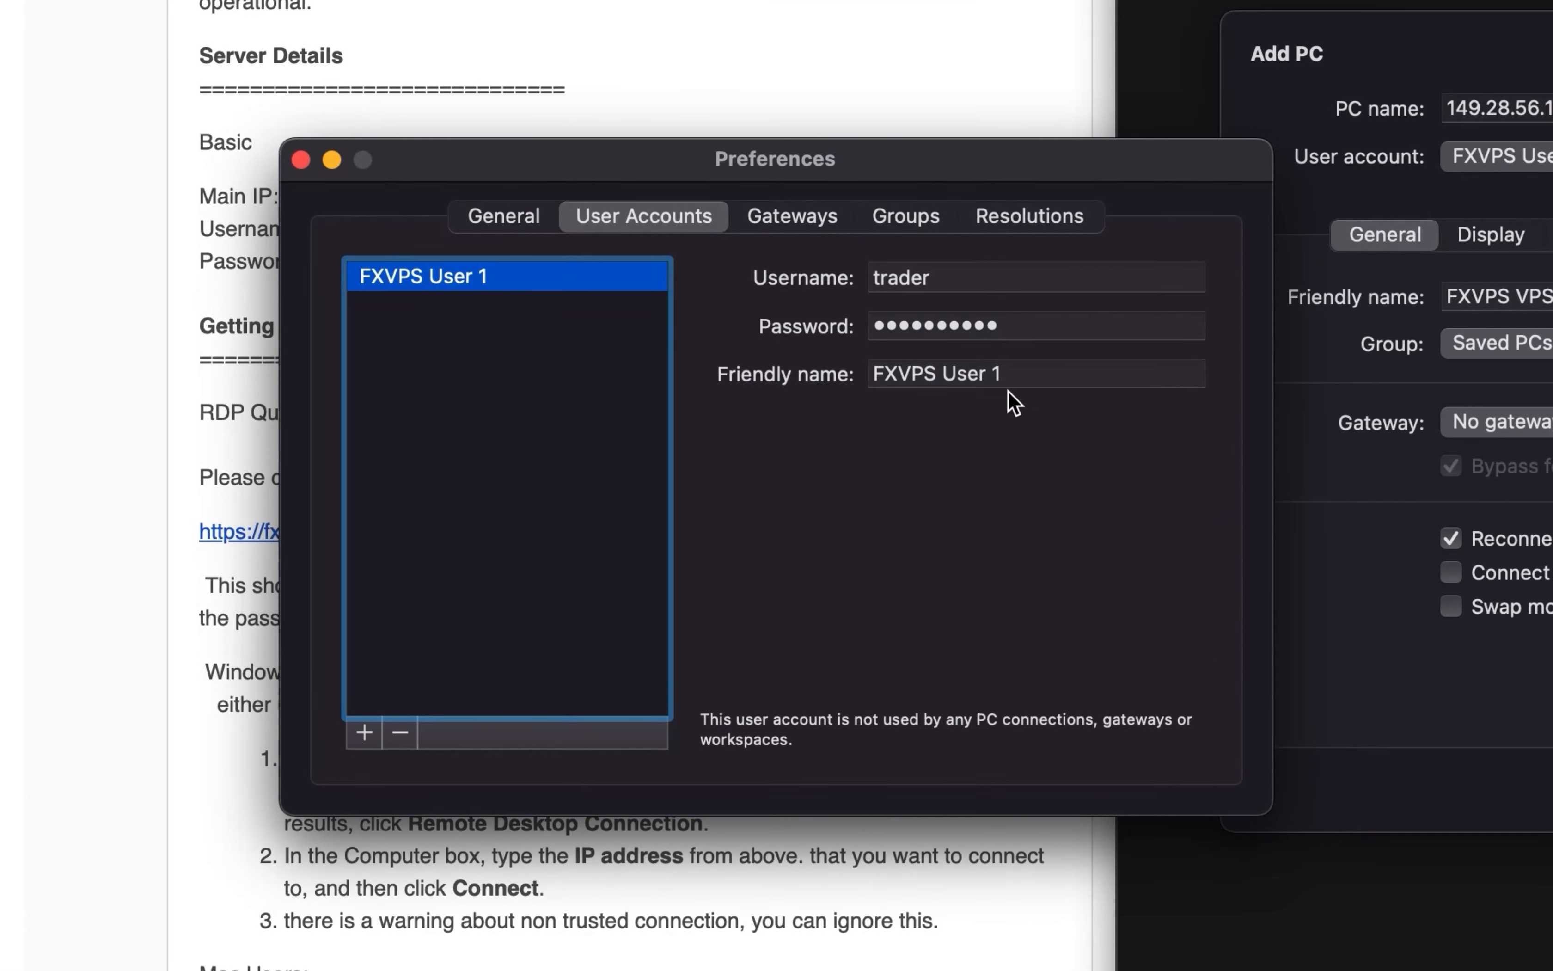
{"action": "left_click", "coordinate": [300, 159]}
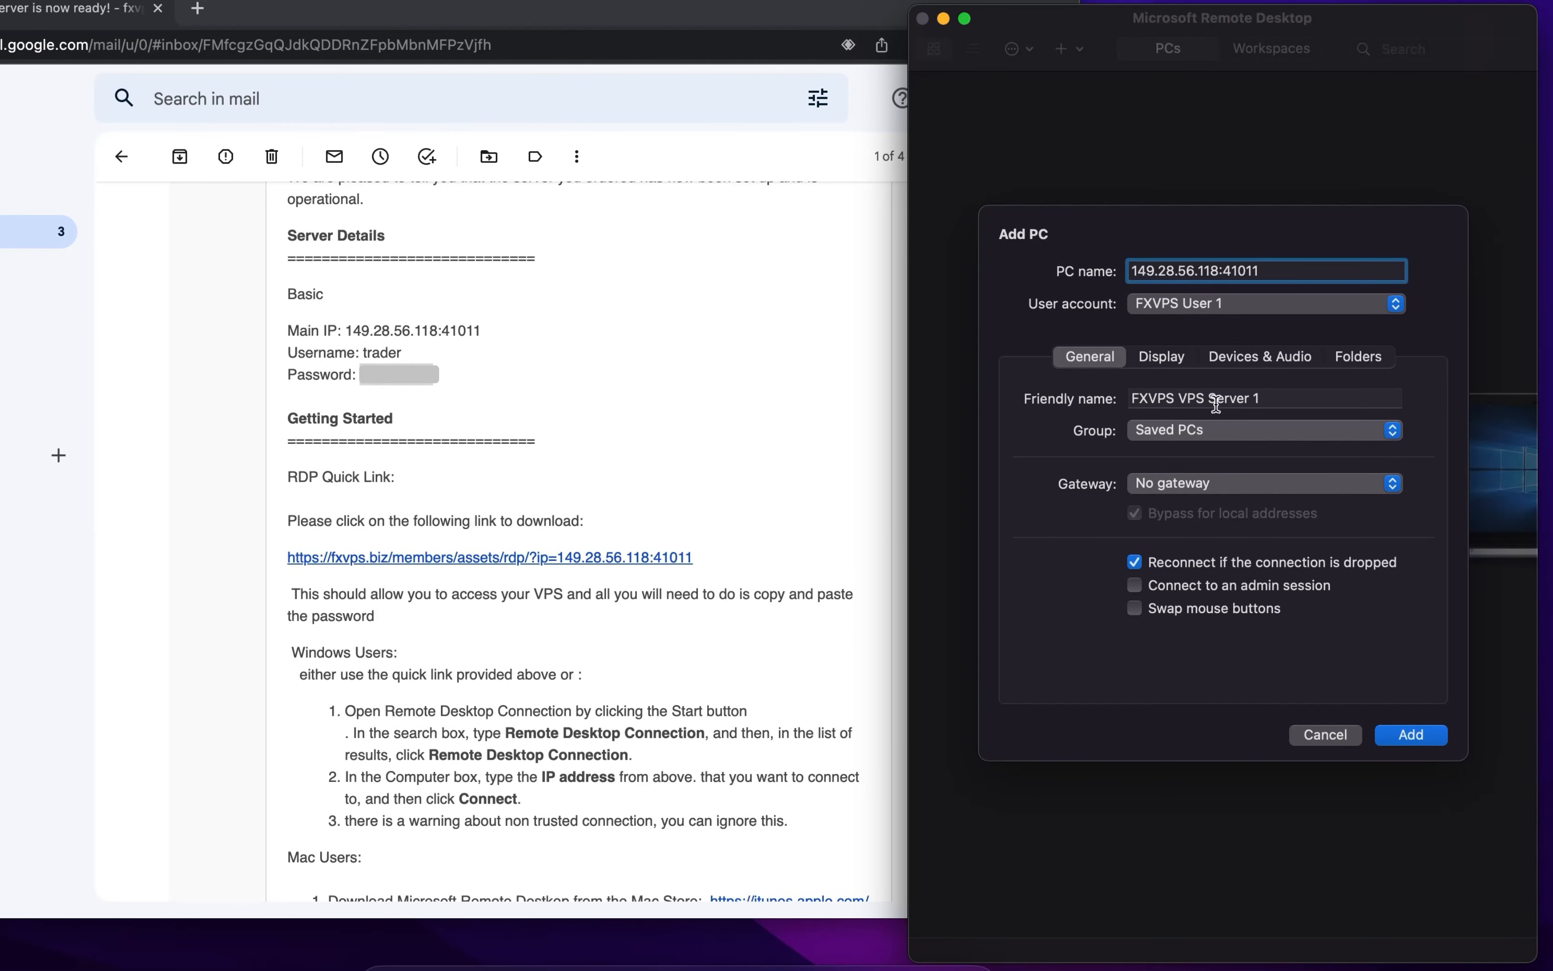
- Add the configured PC and connect to it, continuing despite the unverified certificate
{"action": "left_click", "coordinate": [1410, 745]}
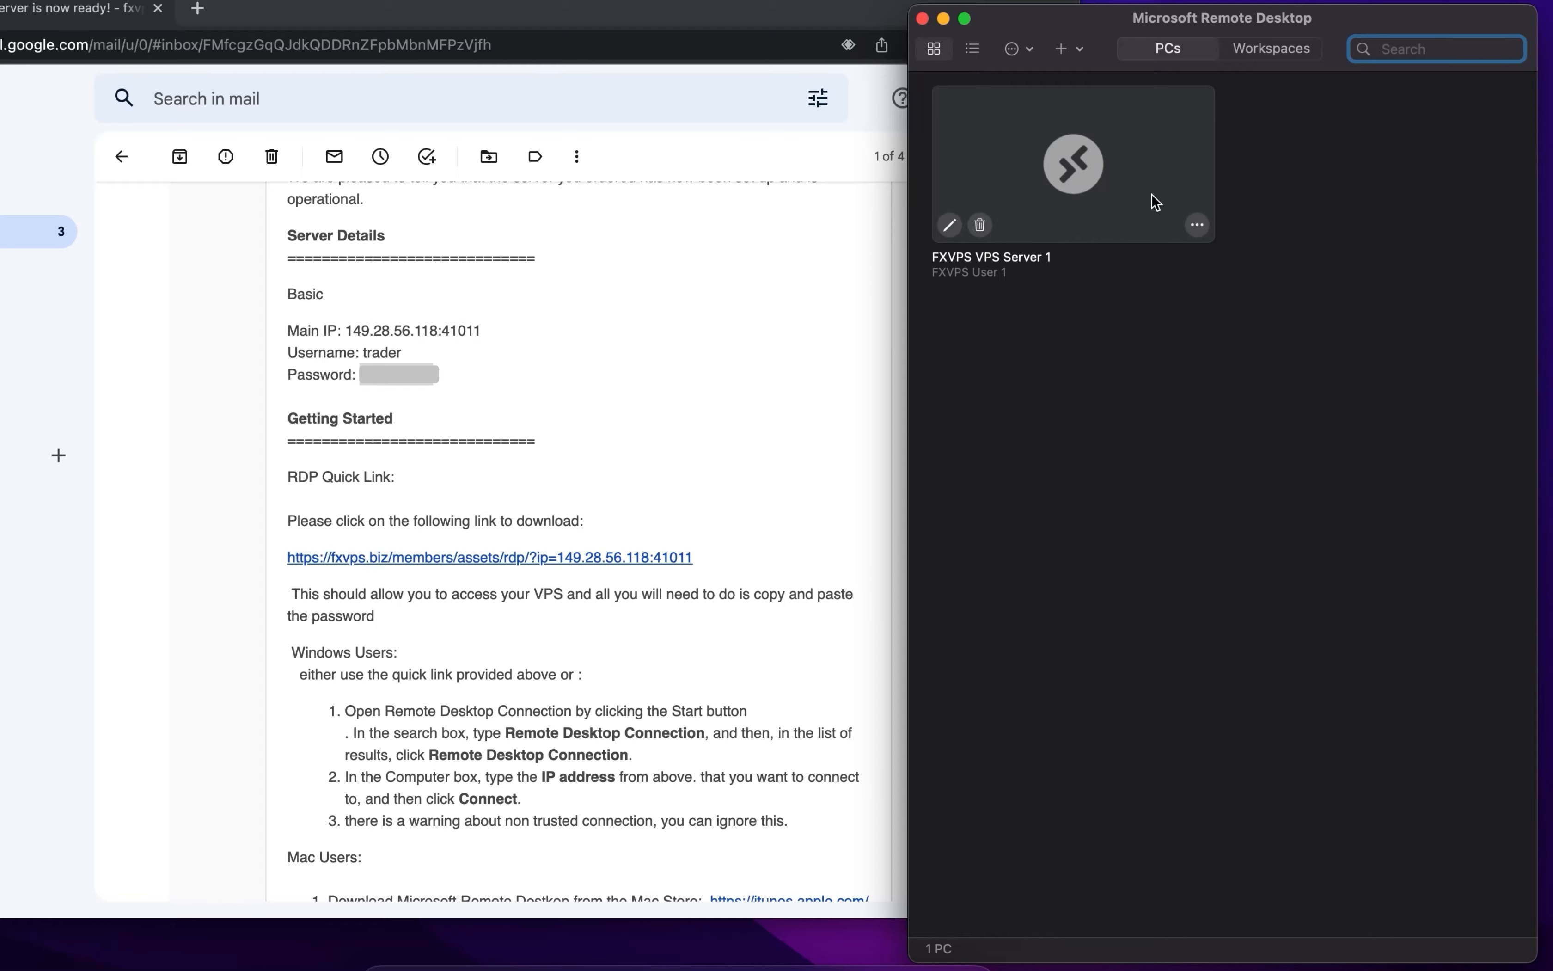
{"action": "double_click", "coordinate": [1077, 150]}
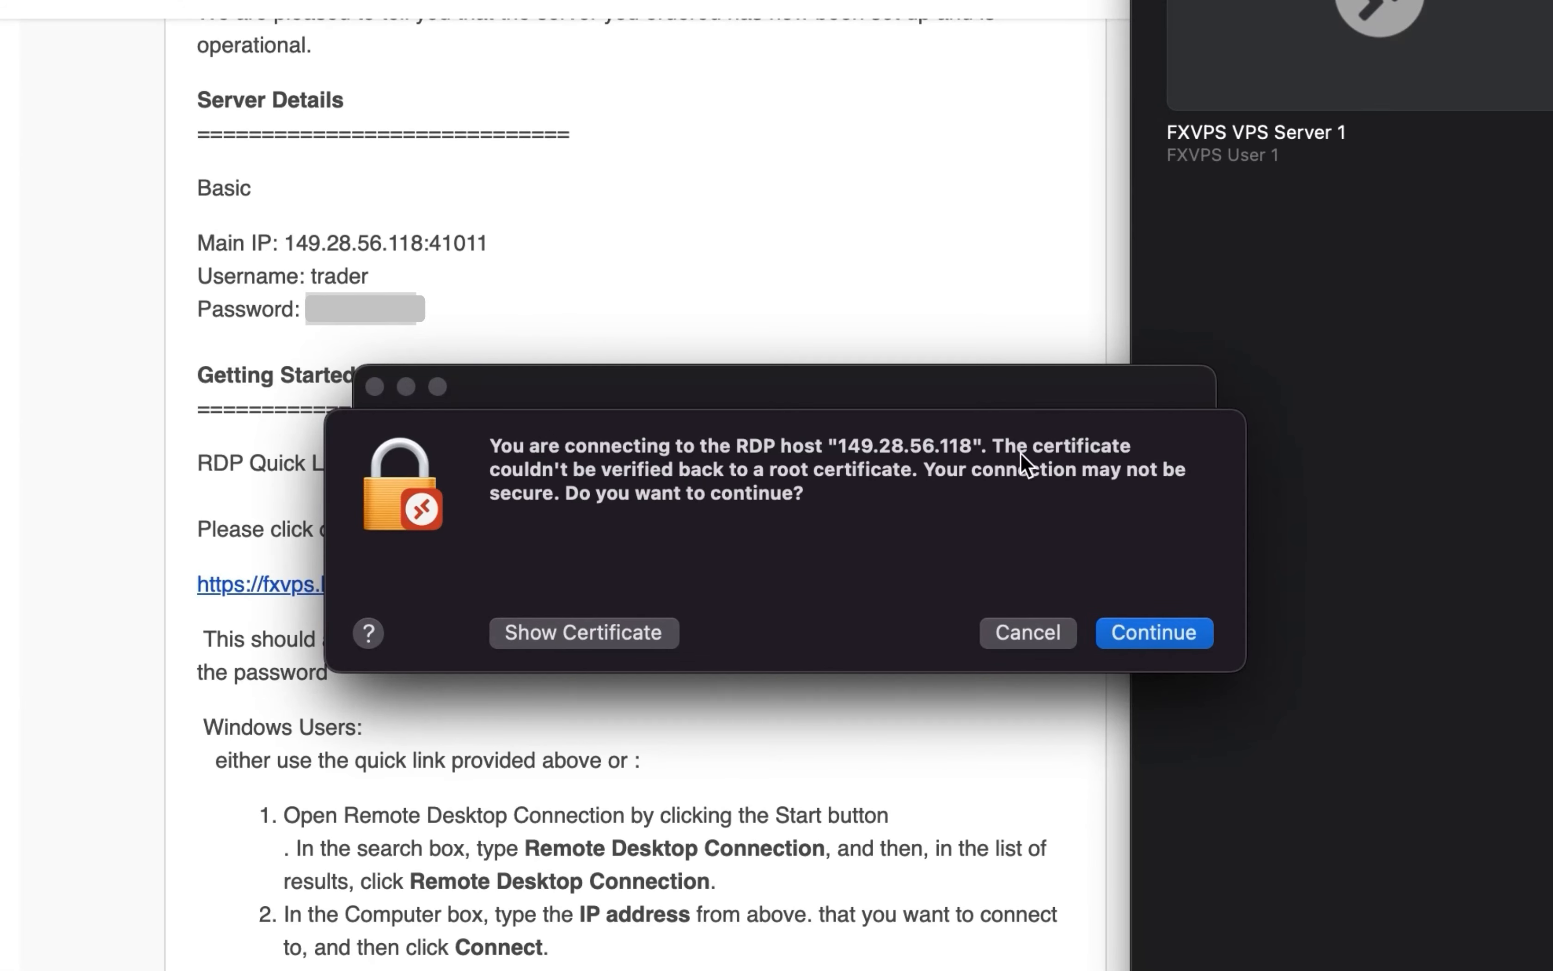
{"action": "left_click", "coordinate": [1142, 637]}
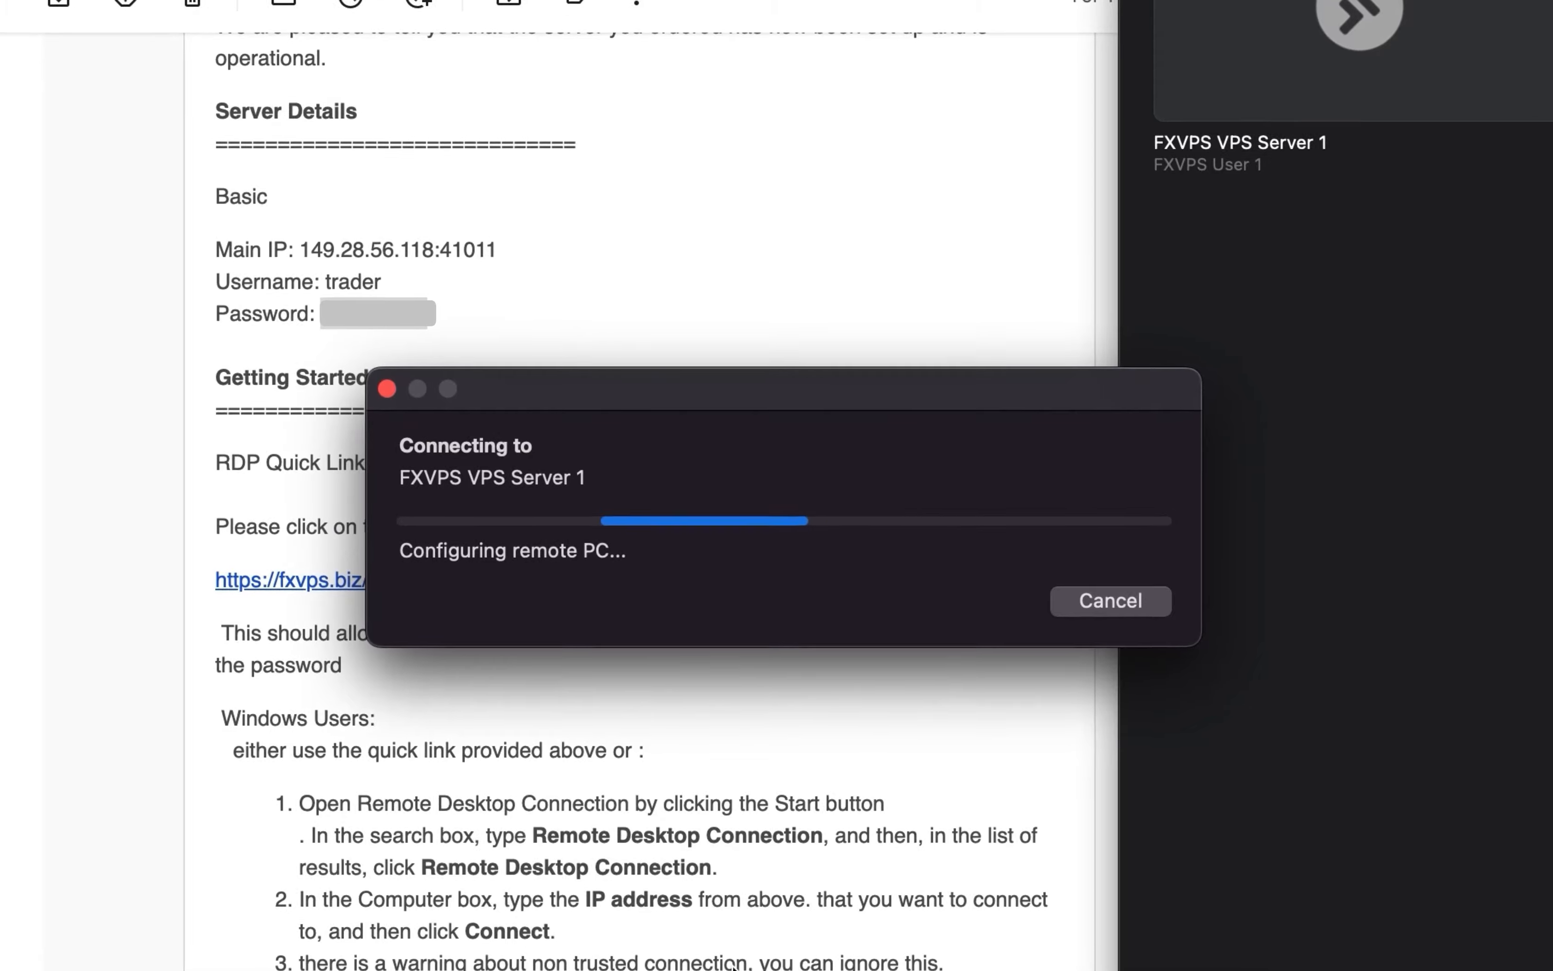